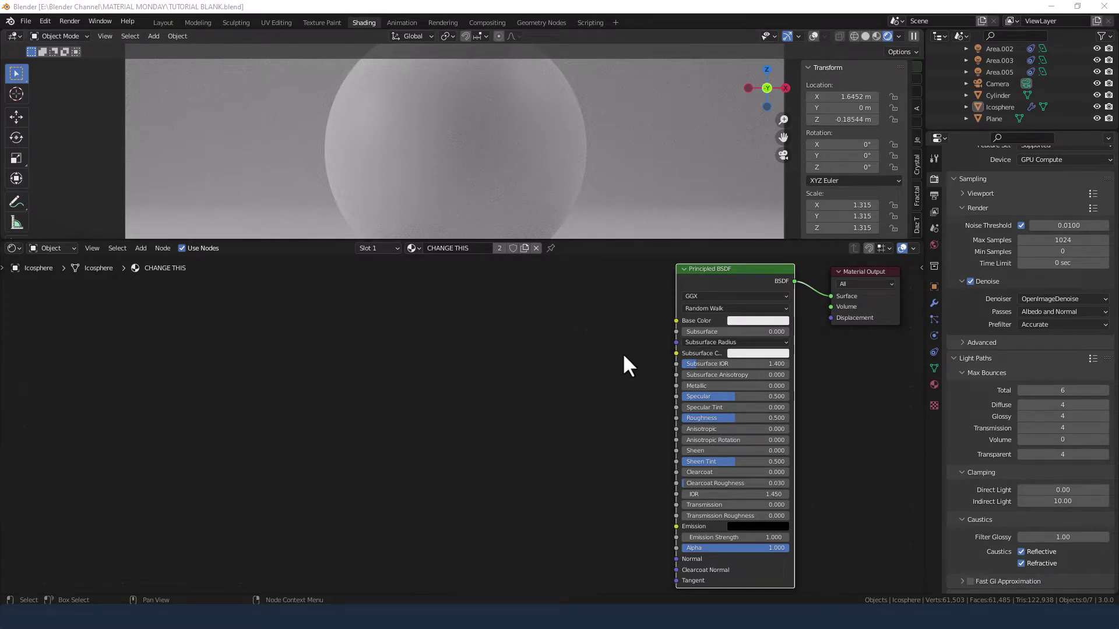
# - On the Principled BSDF, set Specular Tint to 0.5 and drag Sheen Tint down to 0
pyautogui.scroll(2, 638, 368)
pyautogui.moveTo(638, 367); pyautogui.dragTo(352, 380, button='middle')
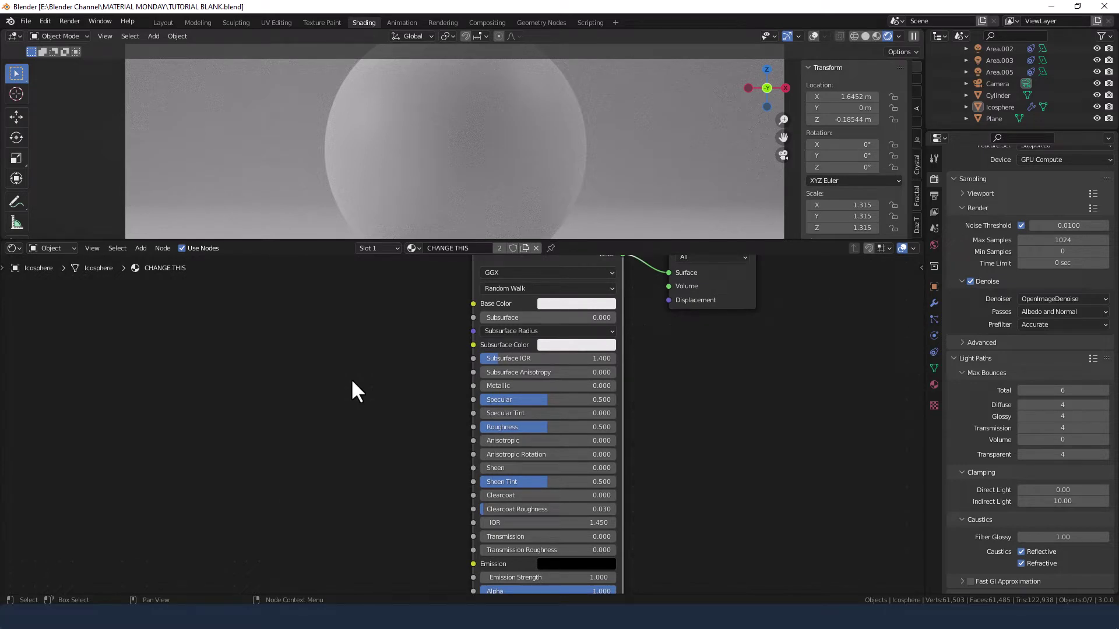
pyautogui.click(544, 413)
pyautogui.write('.5')
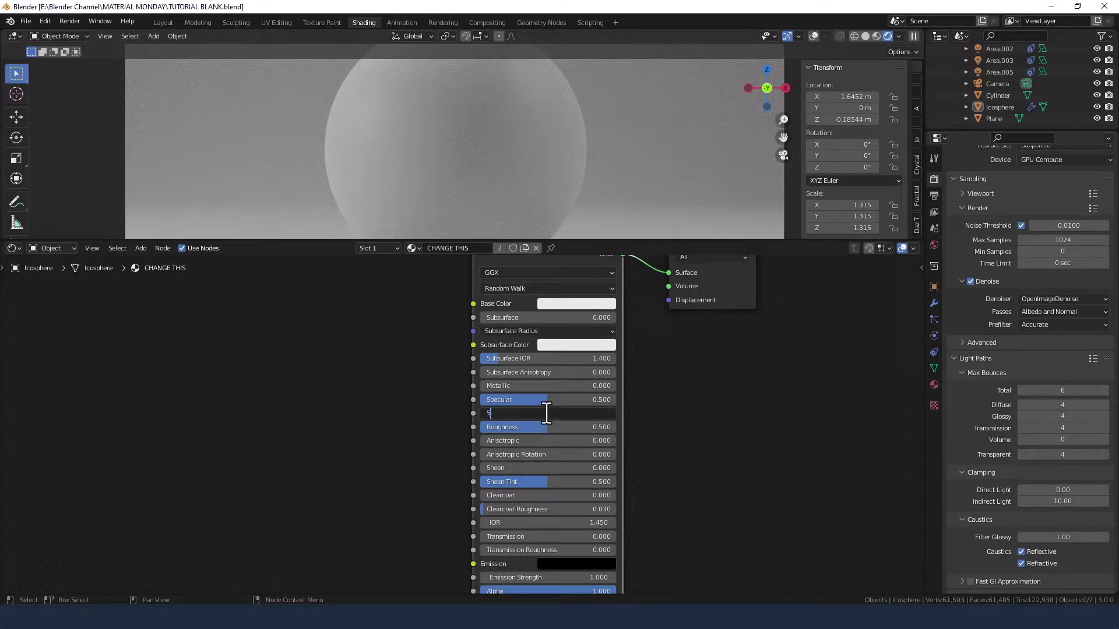
pyautogui.press('Return')
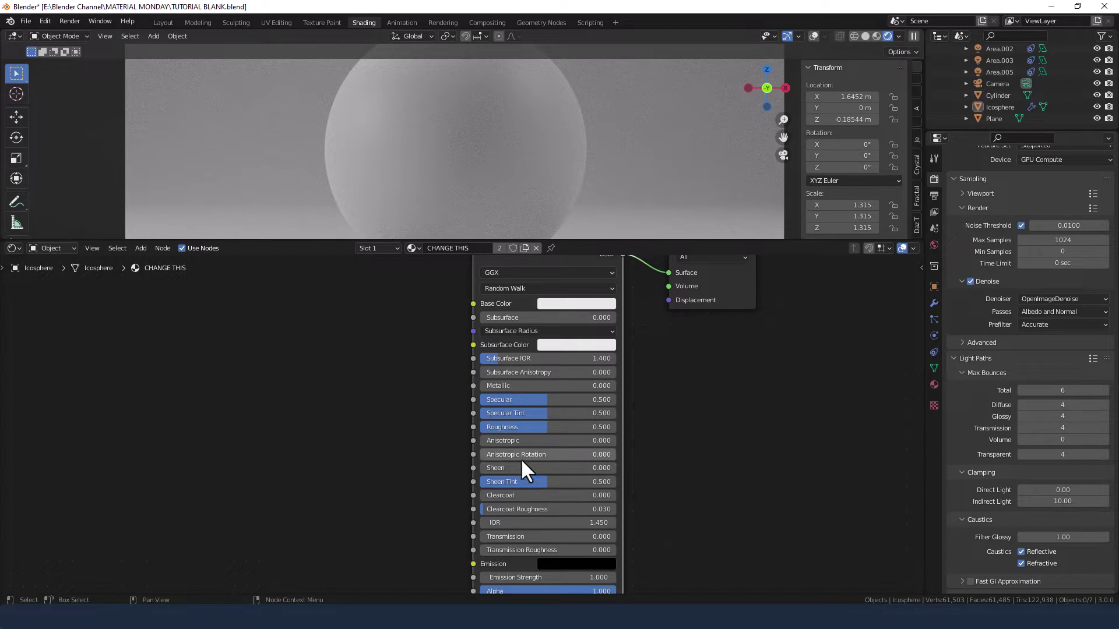
pyautogui.moveTo(516, 482); pyautogui.dragTo(490, 481)
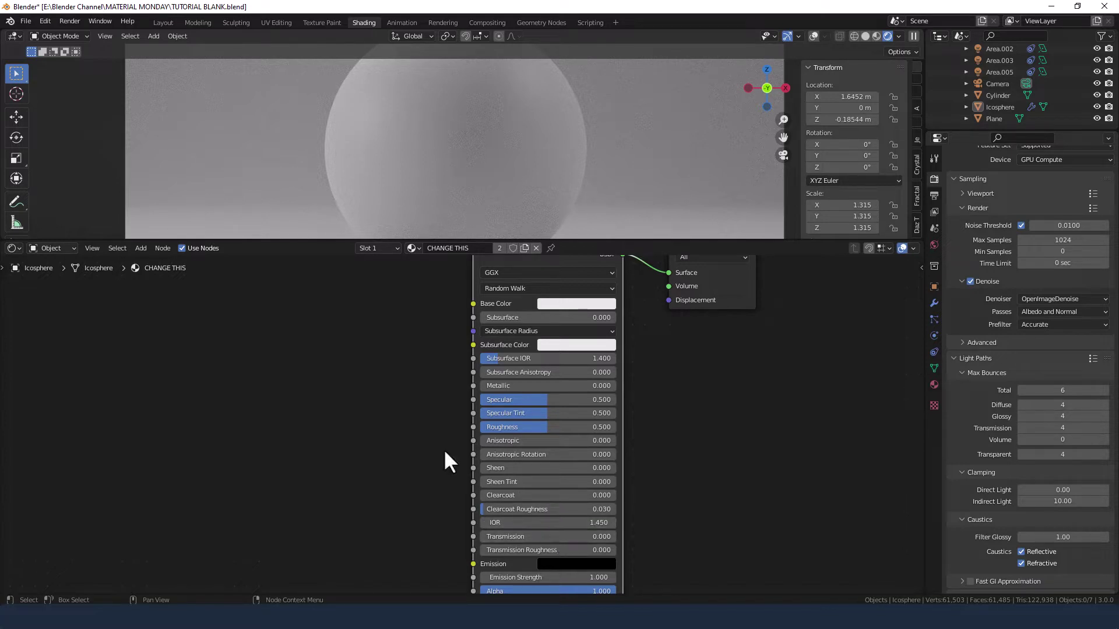
pyautogui.scroll(-3, 441, 449)
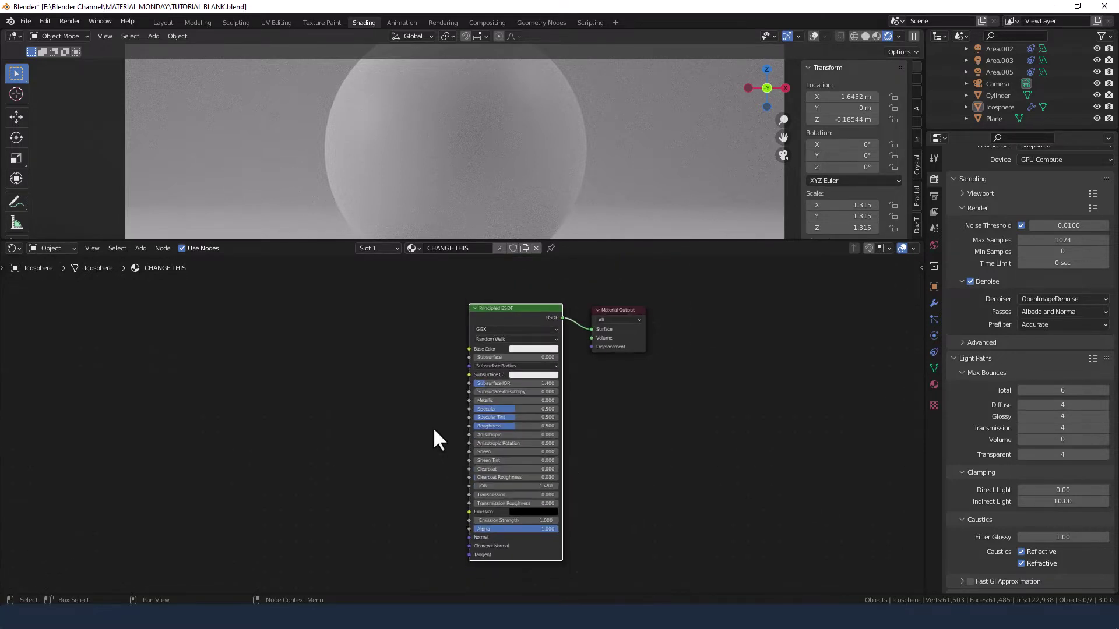
pyautogui.scroll(1, 434, 396)
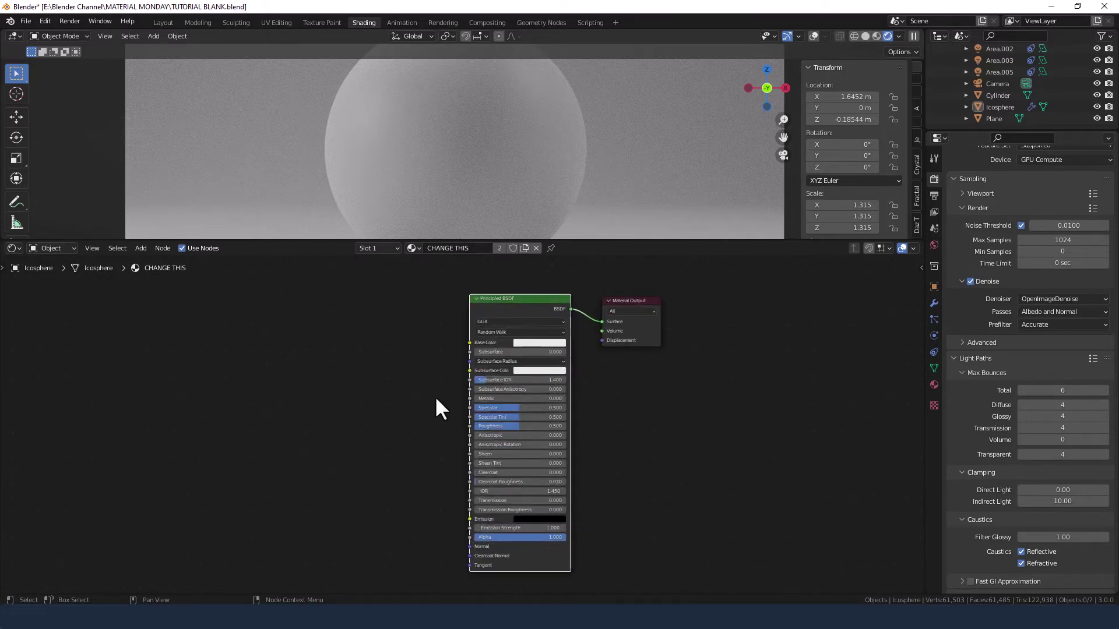
# - Add a Glossy BSDF node below the Material Output
pyautogui.moveTo(435, 396); pyautogui.dragTo(339, 416, button='middle')
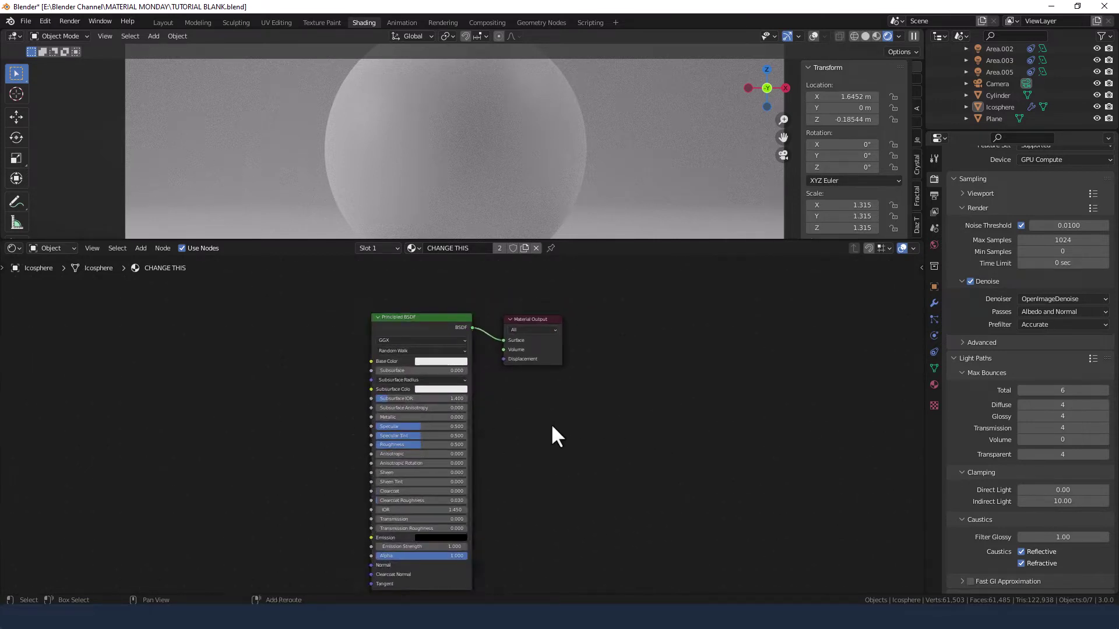
pyautogui.hotkey('shift', 'a')
pyautogui.write('GLOS')
pyautogui.press('Return')
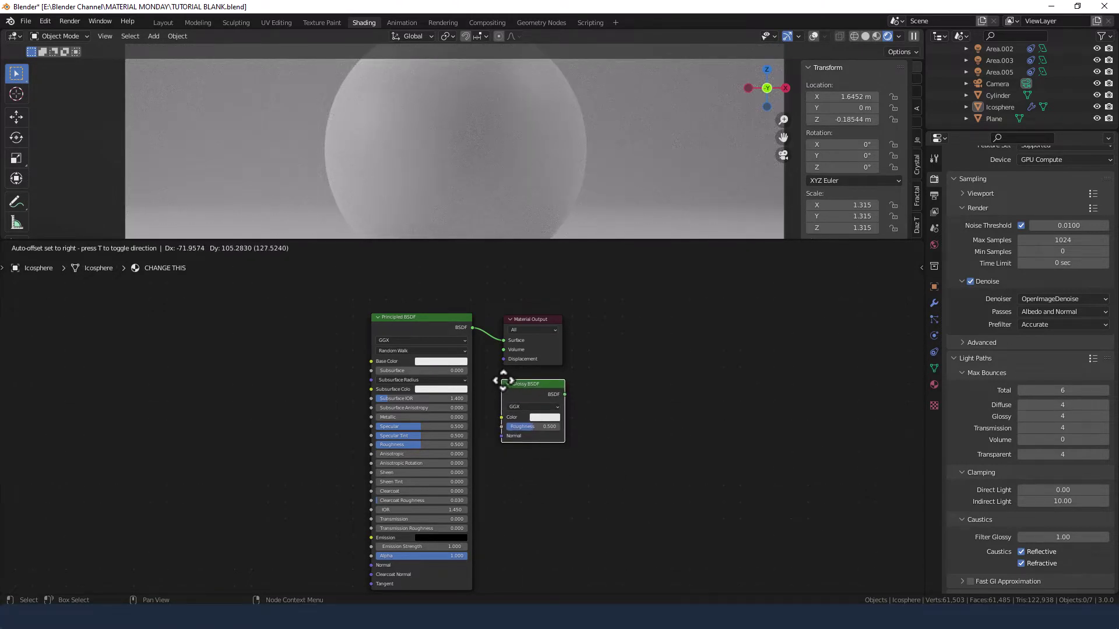
pyautogui.click(504, 380)
pyautogui.click(638, 432)
# - Insert an Add Shader into the Principled-to-Output link and plug the Glossy BSDF into it
pyautogui.hotkey('shift', 'a')
pyautogui.click(603, 435)
pyautogui.write('add')
pyautogui.press('Return')
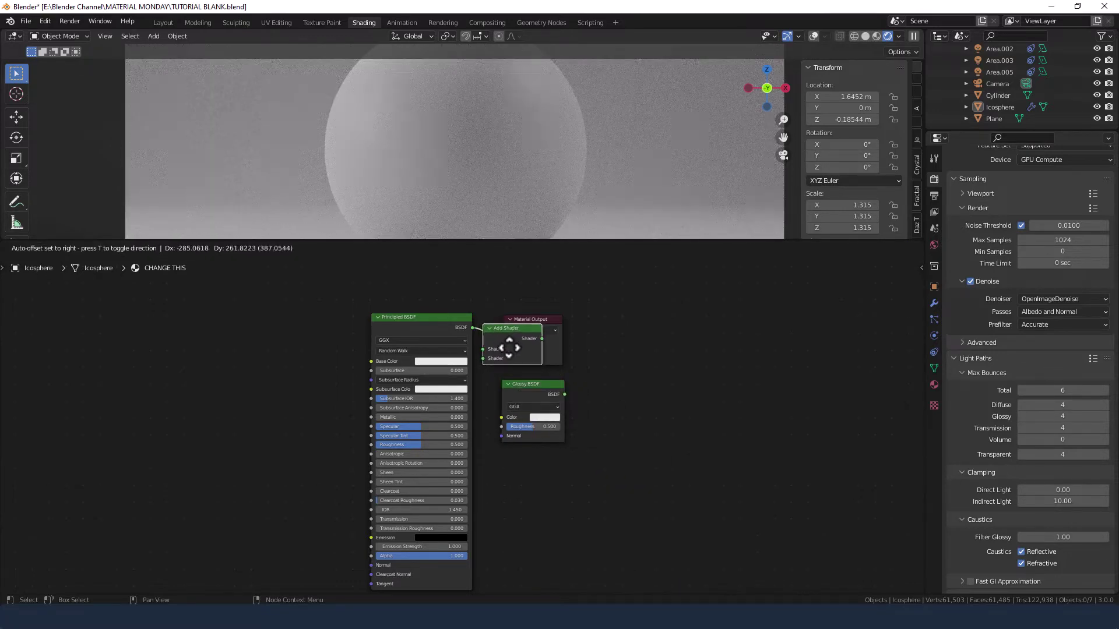
pyautogui.click(532, 348)
pyautogui.moveTo(564, 395); pyautogui.dragTo(506, 358)
pyautogui.moveTo(543, 305); pyautogui.dragTo(634, 355)
pyautogui.moveTo(543, 325); pyautogui.dragTo(621, 330)
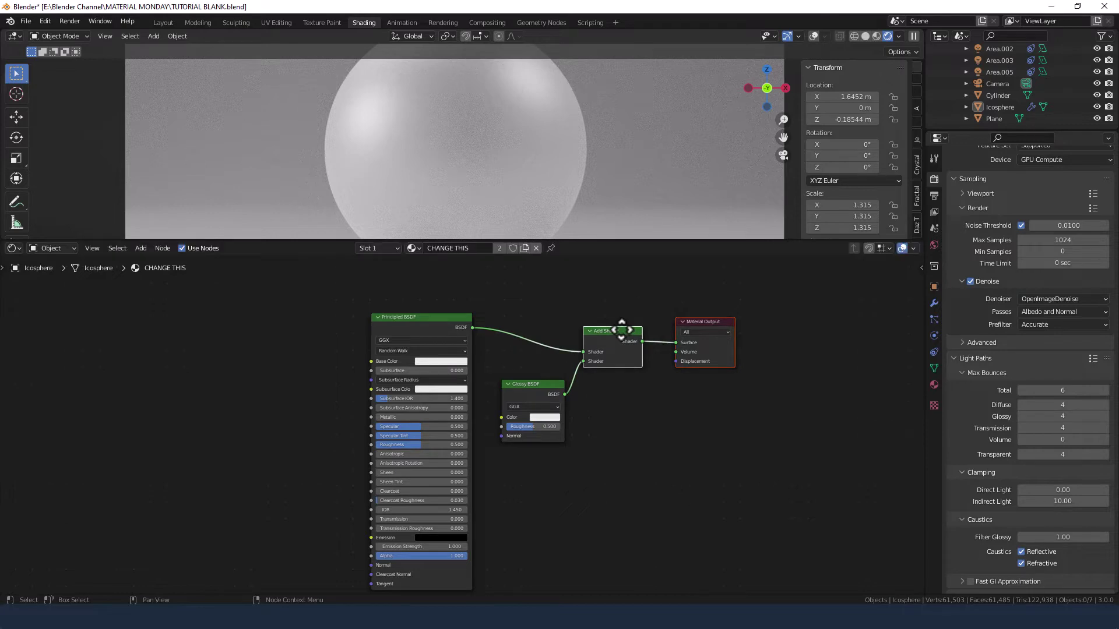
# - Darken the Glossy BSDF colour, entering brightness 0.15 and then 0.1
pyautogui.click(546, 414)
pyautogui.moveTo(568, 394); pyautogui.dragTo(535, 394)
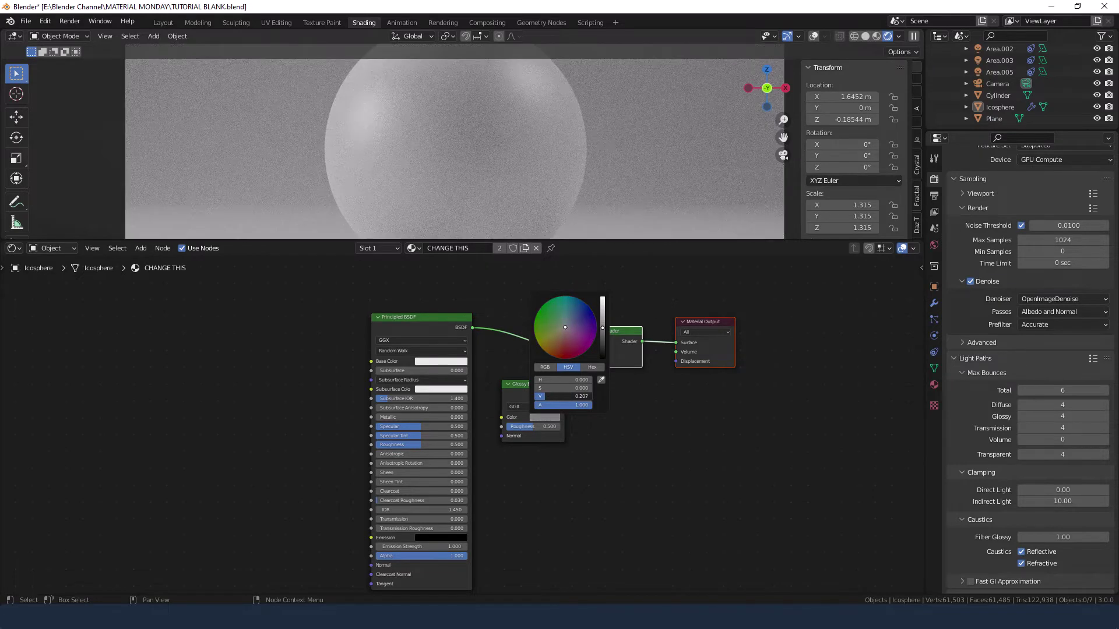
pyautogui.doubleClick(560, 396)
pyautogui.write('.15')
pyautogui.press('Tab')
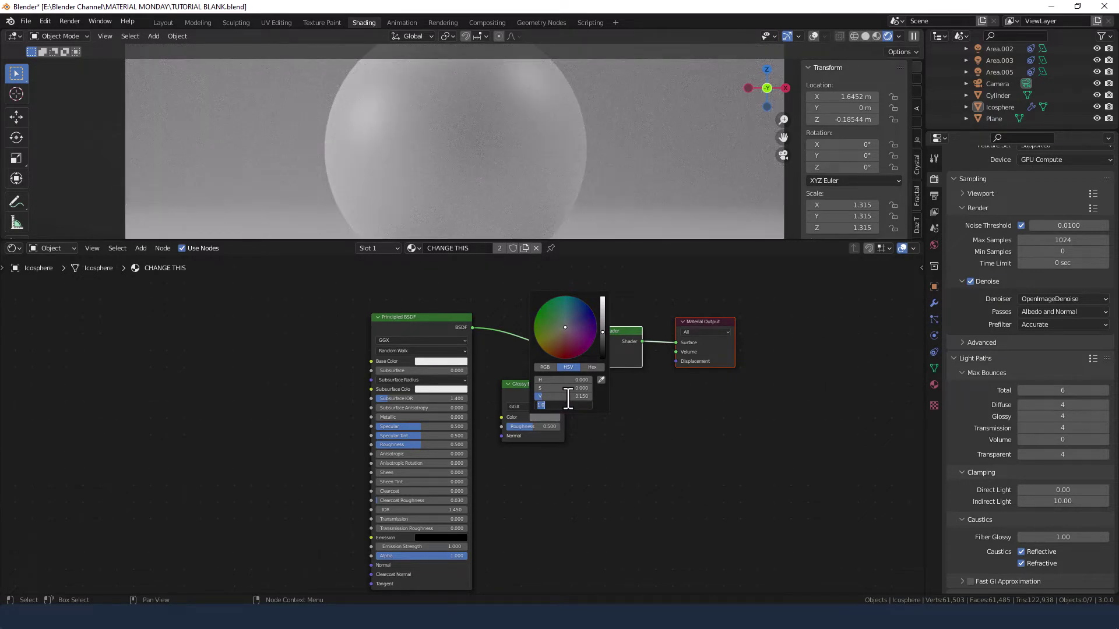
pyautogui.doubleClick(567, 395)
pyautogui.write('0.1')
pyautogui.press('Tab')
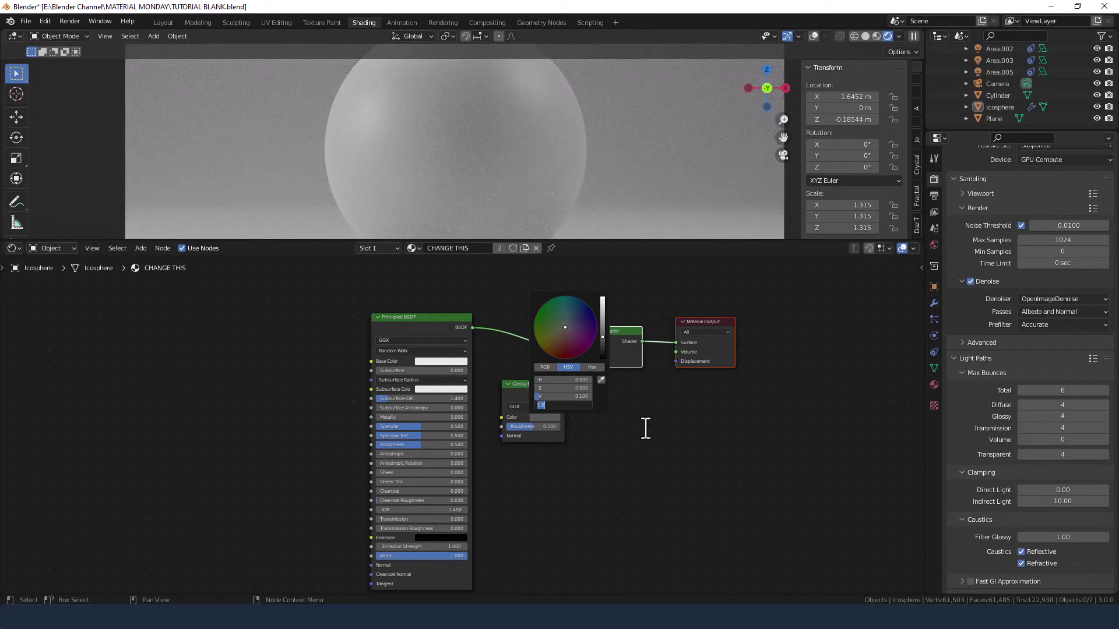
pyautogui.press('Return')
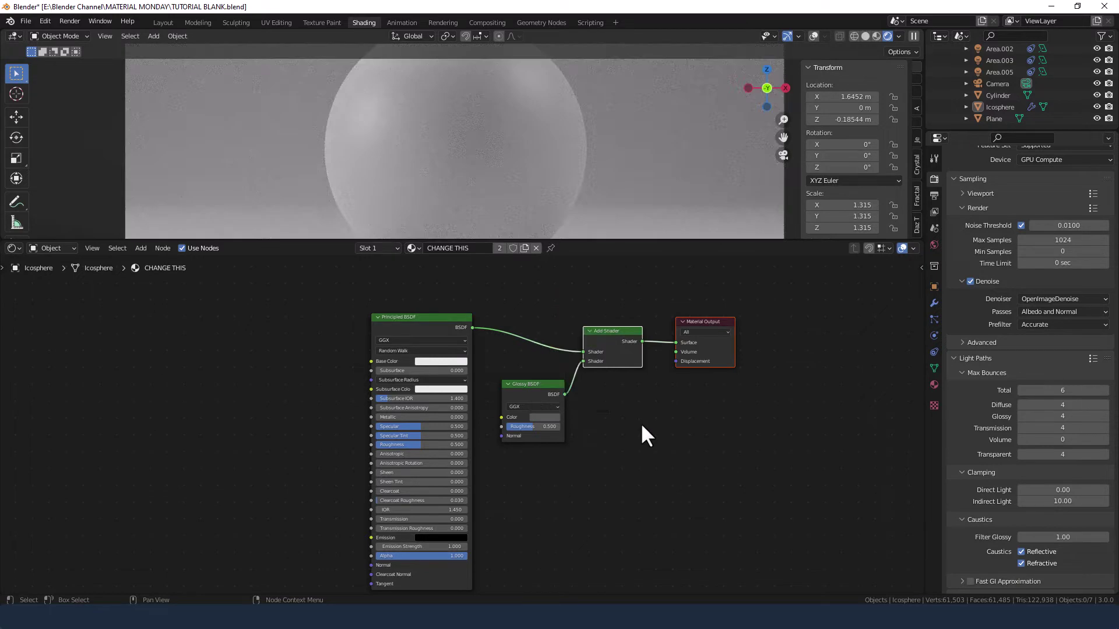
# - Add a Voronoi Texture node to the left of the shaders
pyautogui.scroll(-2, 579, 412)
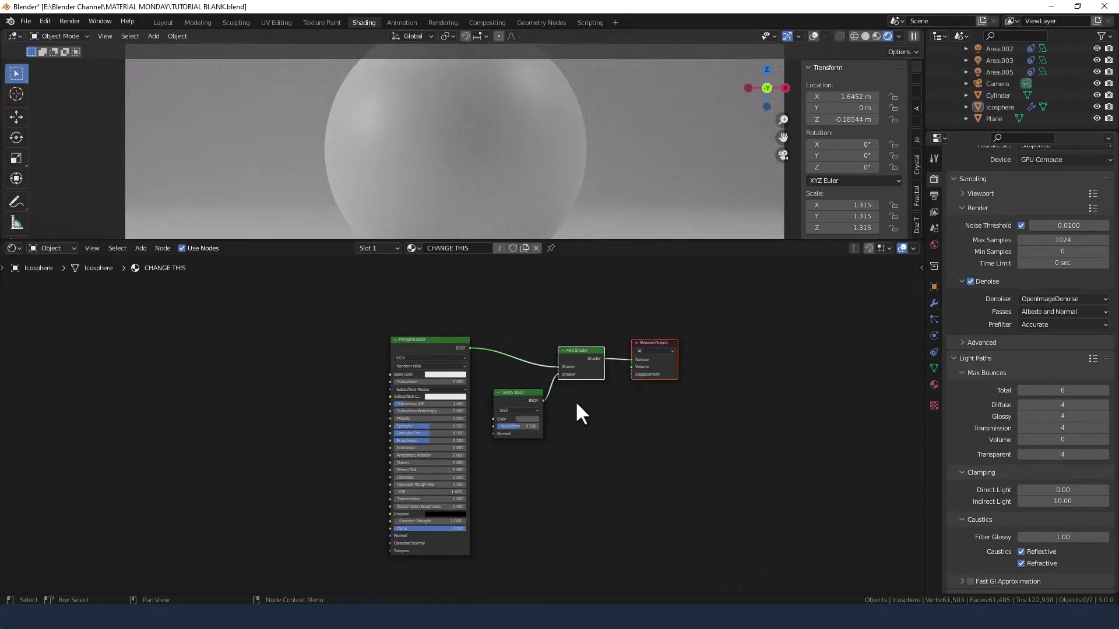
pyautogui.moveTo(579, 412); pyautogui.dragTo(644, 410, button='middle')
pyautogui.scroll(1, 643, 410)
pyautogui.scroll(-2, 635, 412)
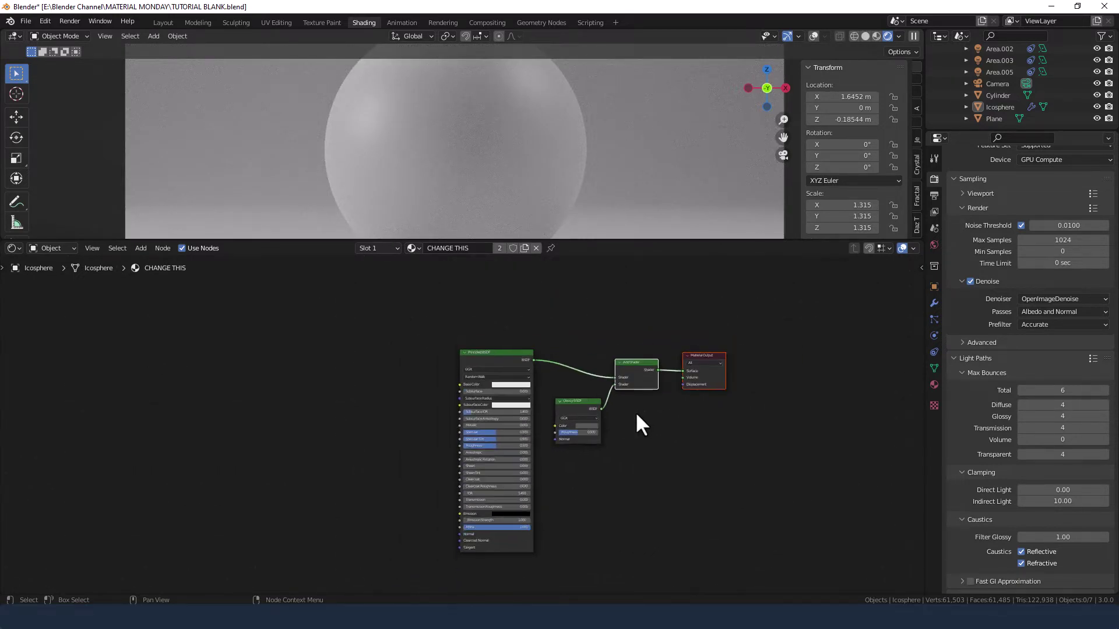
pyautogui.moveTo(395, 417); pyautogui.dragTo(434, 370, button='middle')
pyautogui.scroll(2, 433, 369)
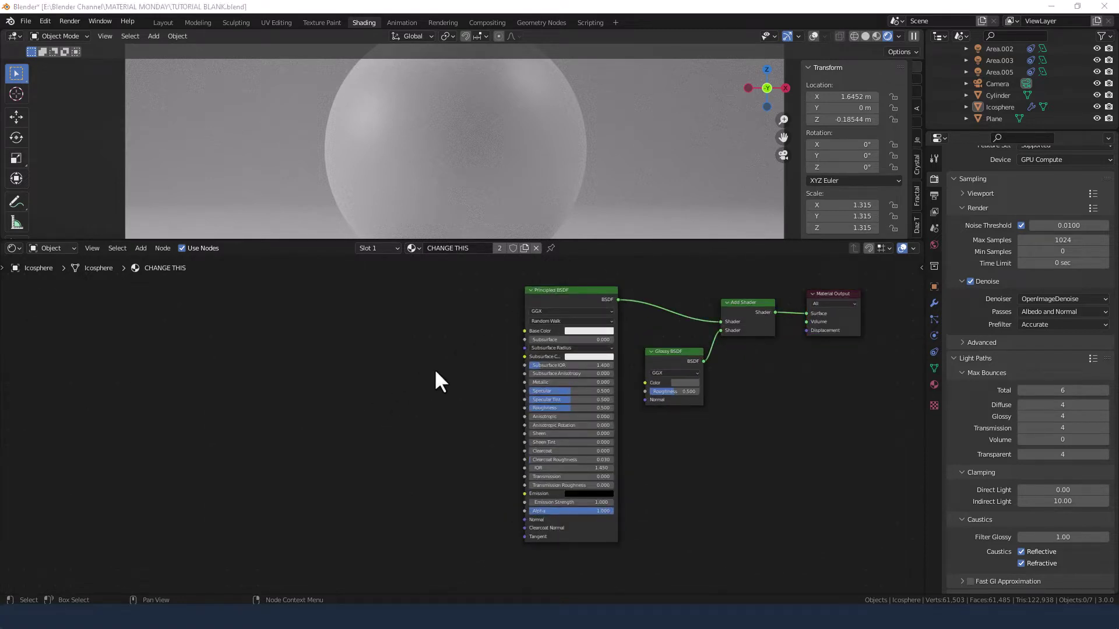
pyautogui.hotkey('shift', 'a')
pyautogui.write('vo')
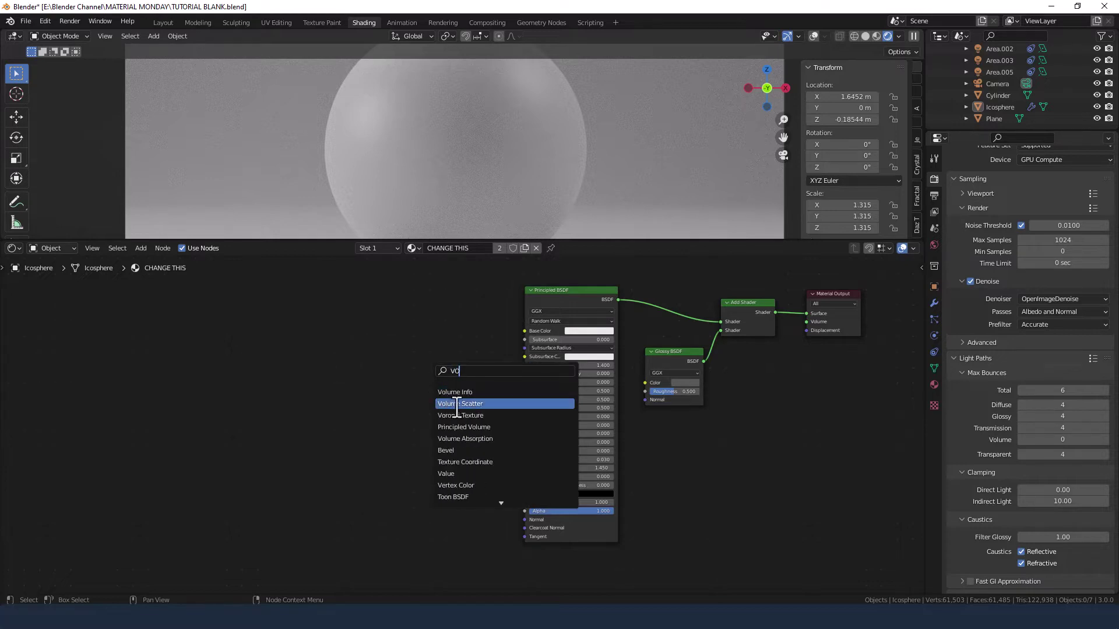
pyautogui.click(460, 415)
pyautogui.click(339, 374)
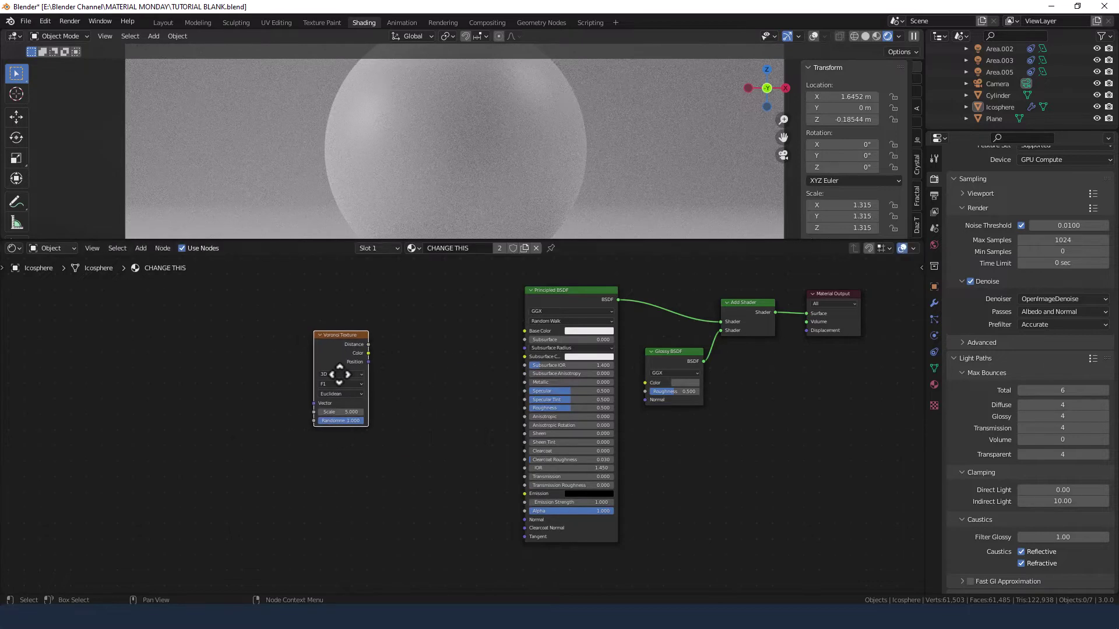
# - Add Texture Coordinate and Mapping nodes with Ctrl+T, and feed the Object output into the Mapping
pyautogui.hotkey('ctrl', 't')
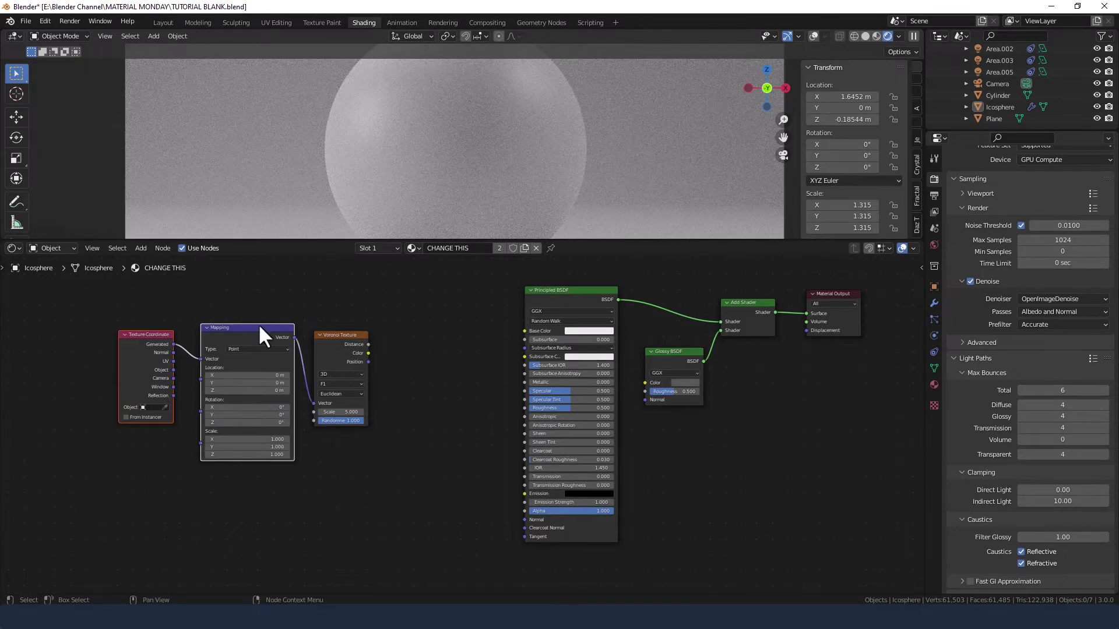
pyautogui.scroll(2, 168, 326)
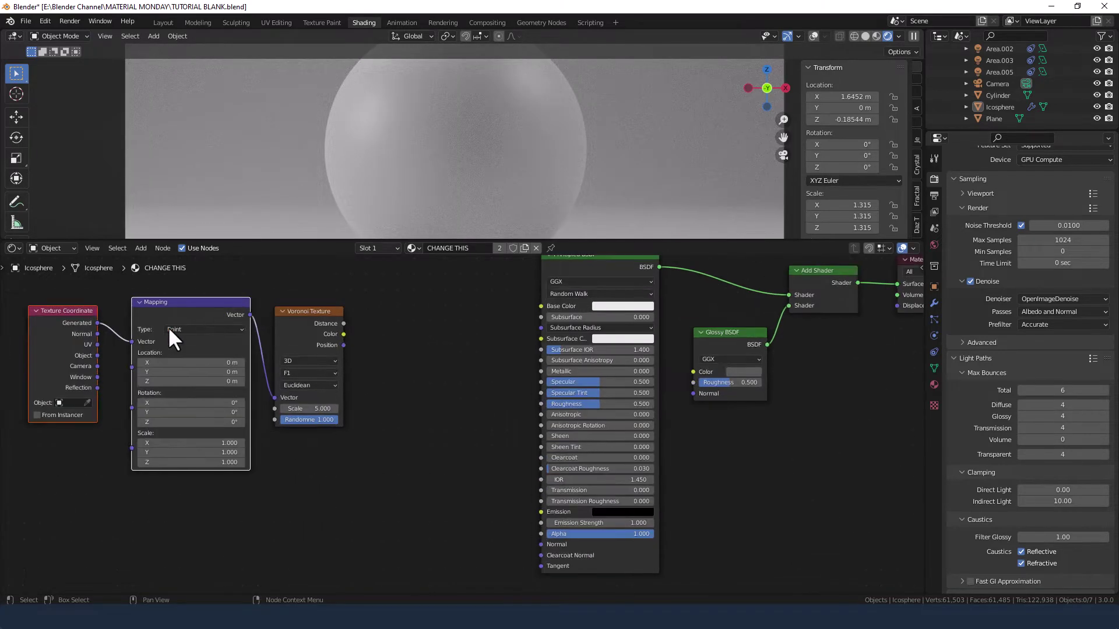
pyautogui.moveTo(167, 326); pyautogui.dragTo(342, 347, button='middle')
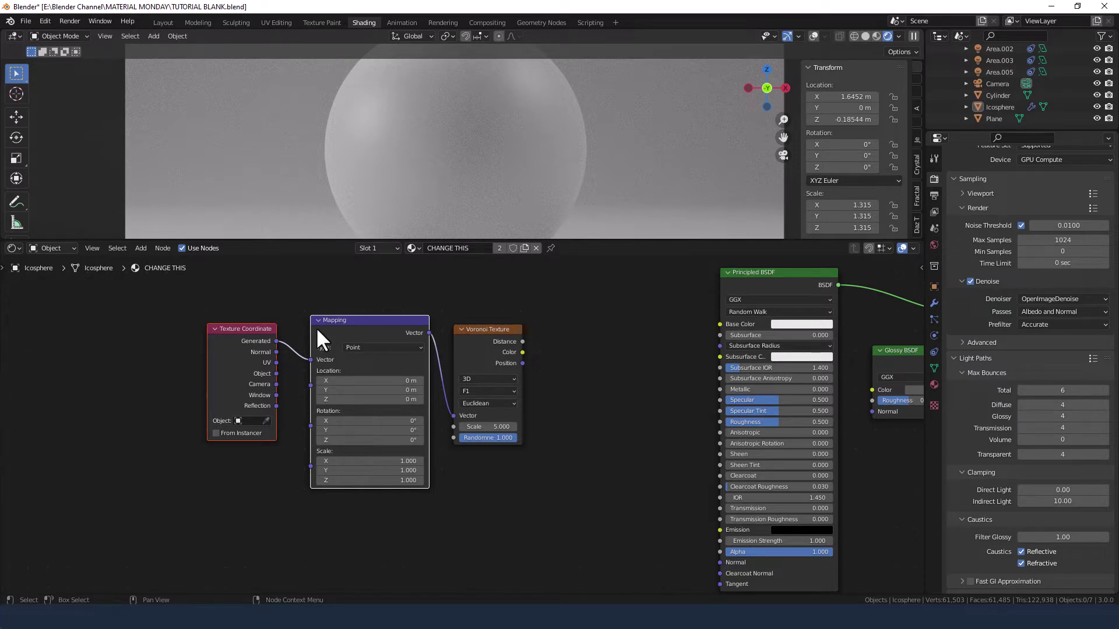
pyautogui.moveTo(276, 374); pyautogui.dragTo(309, 360)
pyautogui.scroll(-2, 445, 402)
# - Add two stacked ColorRamps, both fed by the Voronoi Distance output
pyautogui.moveTo(501, 425); pyautogui.dragTo(437, 441, button='middle')
pyautogui.click(483, 393)
pyautogui.hotkey('shift', 'a')
pyautogui.click(477, 391)
pyautogui.write('col')
pyautogui.press('Return')
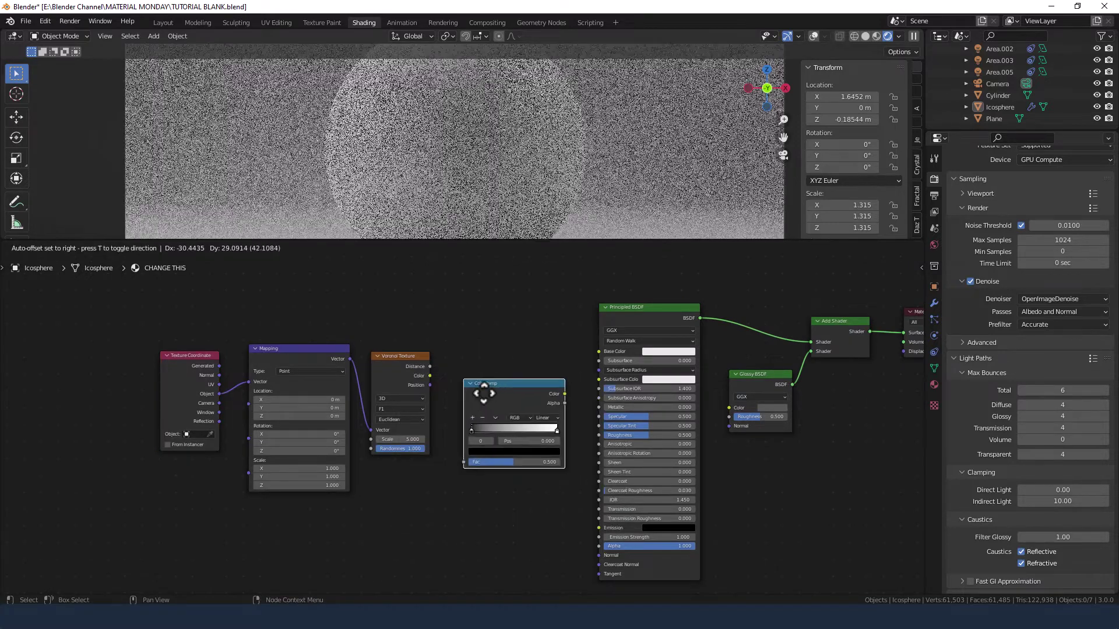
pyautogui.click(483, 371)
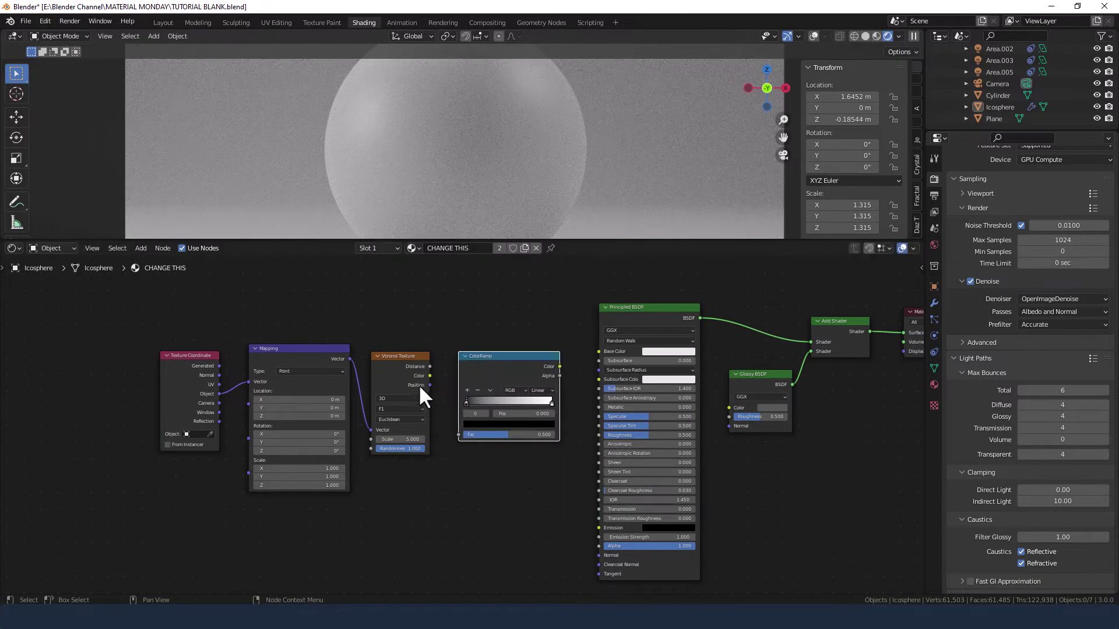
pyautogui.moveTo(430, 366); pyautogui.dragTo(455, 432)
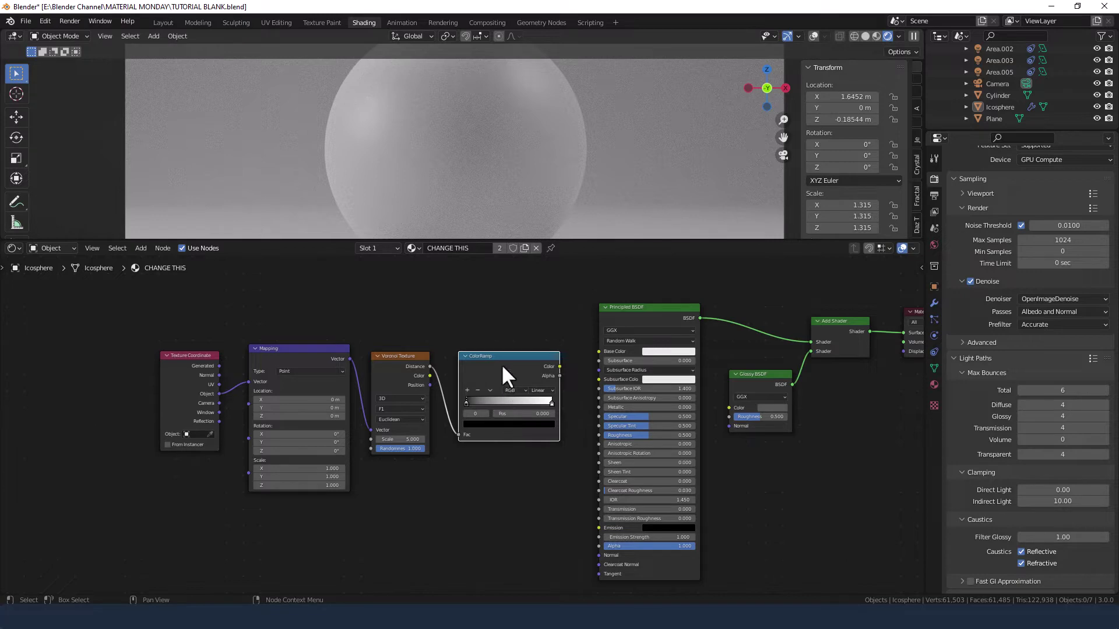
pyautogui.hotkey('shift', 'd')
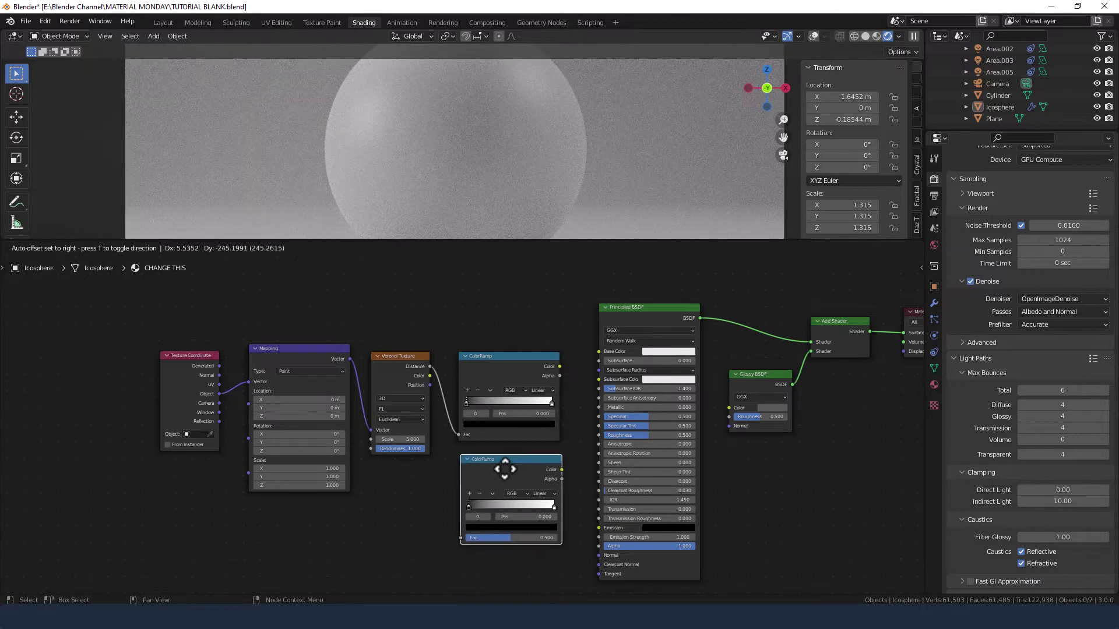
pyautogui.click(504, 468)
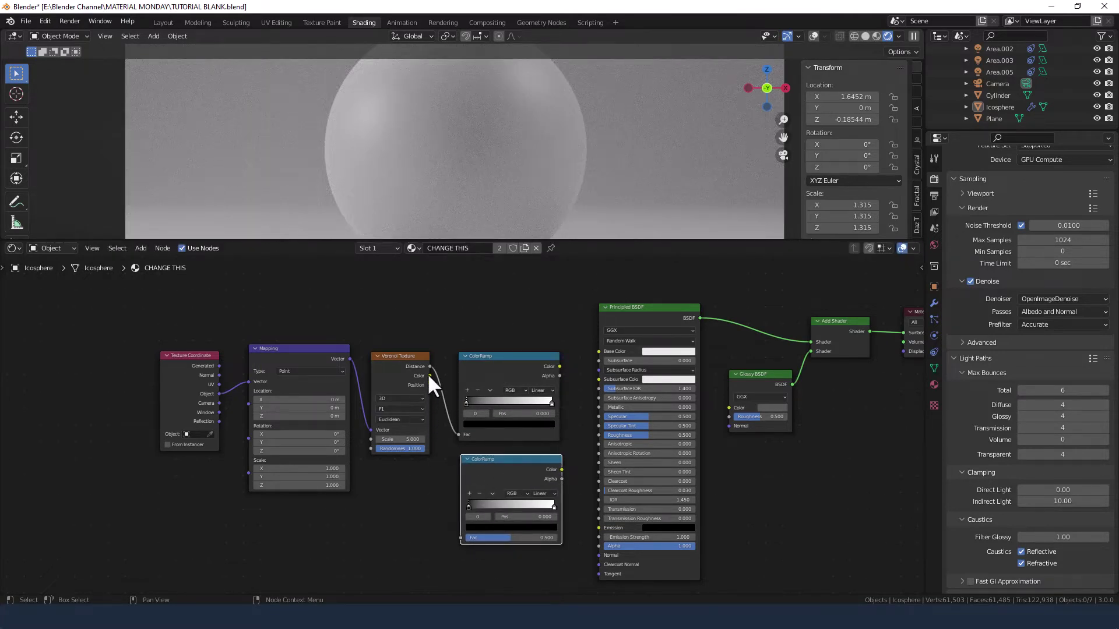
pyautogui.moveTo(429, 366); pyautogui.dragTo(460, 537)
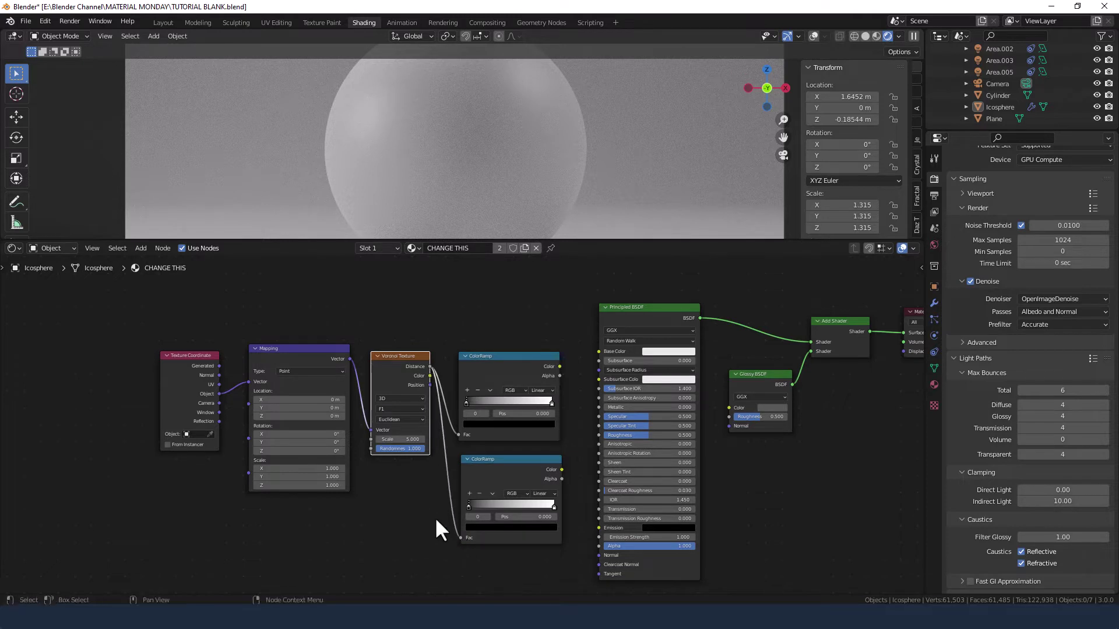
# - Set the Voronoi feature to Distance to Edge and shift the texture nodes left
pyautogui.click(407, 408)
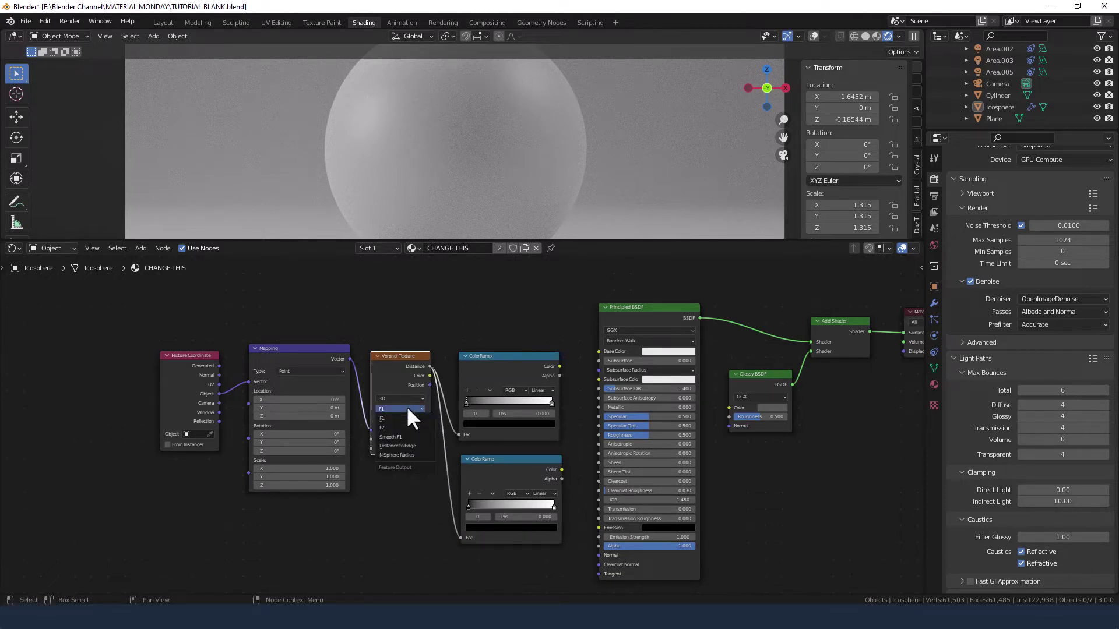
pyautogui.click(408, 446)
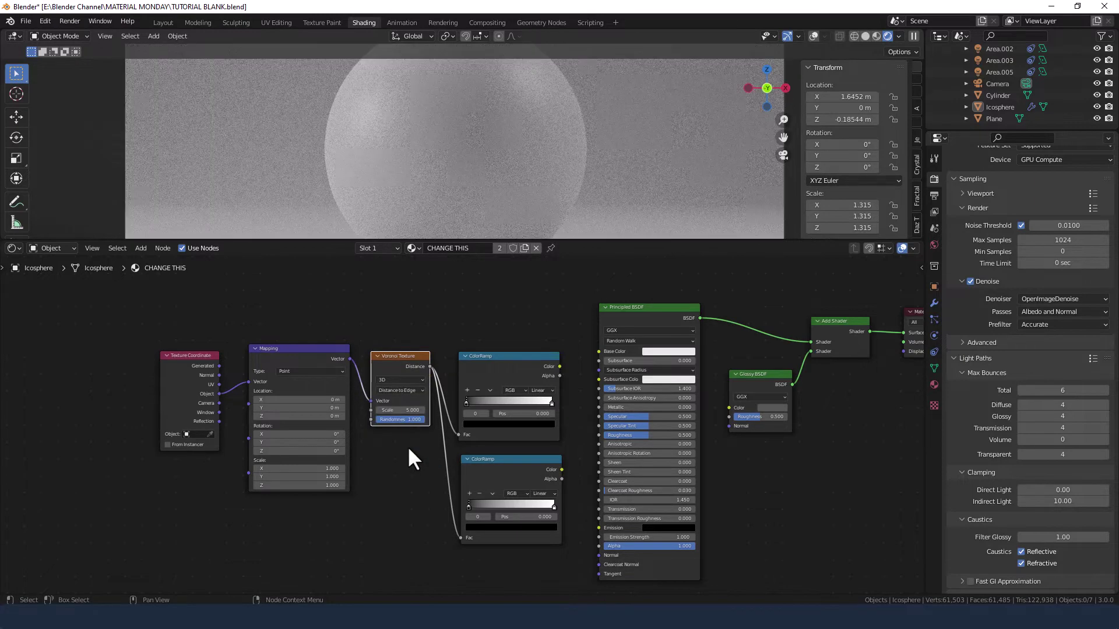
pyautogui.moveTo(408, 449); pyautogui.dragTo(366, 451, button='middle')
pyautogui.moveTo(135, 330); pyautogui.dragTo(520, 573)
pyautogui.moveTo(466, 380)
pyautogui.mouseDown()
pyautogui.moveTo(307, 379)
pyautogui.moveTo(302, 364)
pyautogui.mouseUp()
pyautogui.moveTo(405, 393); pyautogui.dragTo(525, 393, button='middle')
pyautogui.moveTo(435, 351); pyautogui.dragTo(406, 341)
pyautogui.click(496, 393)
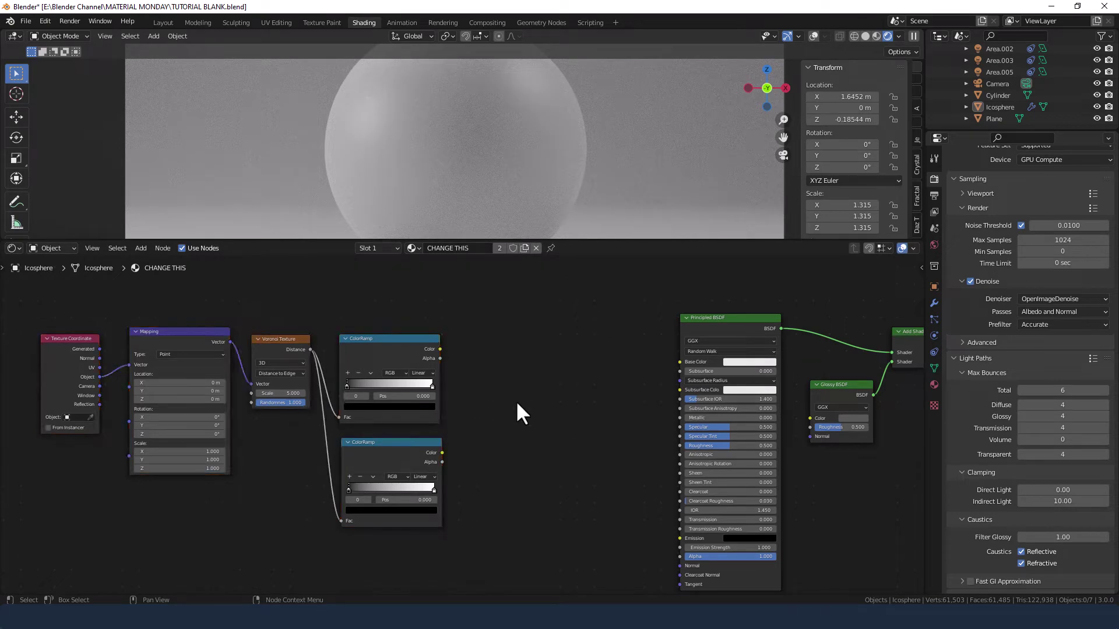
pyautogui.moveTo(516, 400); pyautogui.dragTo(511, 402, button='middle')
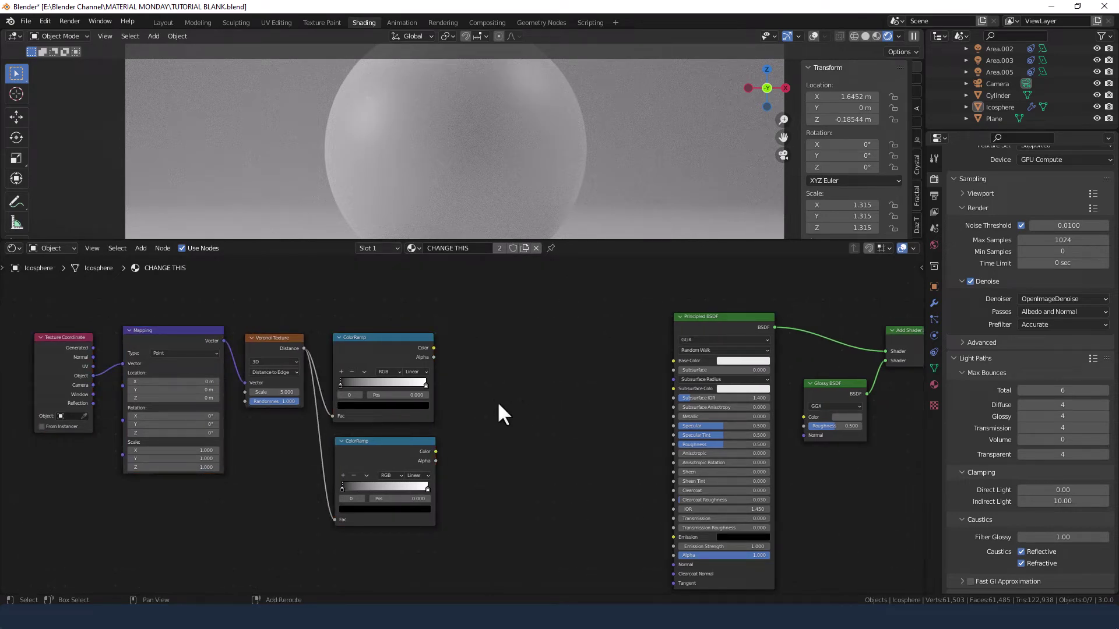
# - Add a MixRGB node beside the ramps plus a duplicate further right
pyautogui.hotkey('shift', 'a')
pyautogui.click(499, 405)
pyautogui.write('mi')
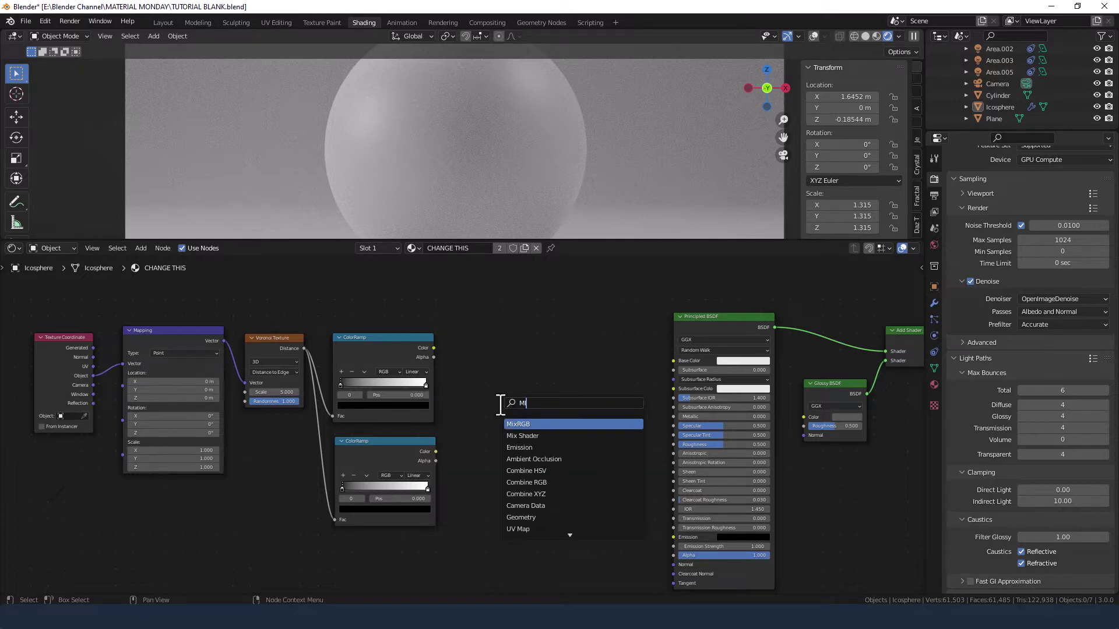
pyautogui.write('x')
pyautogui.click(515, 424)
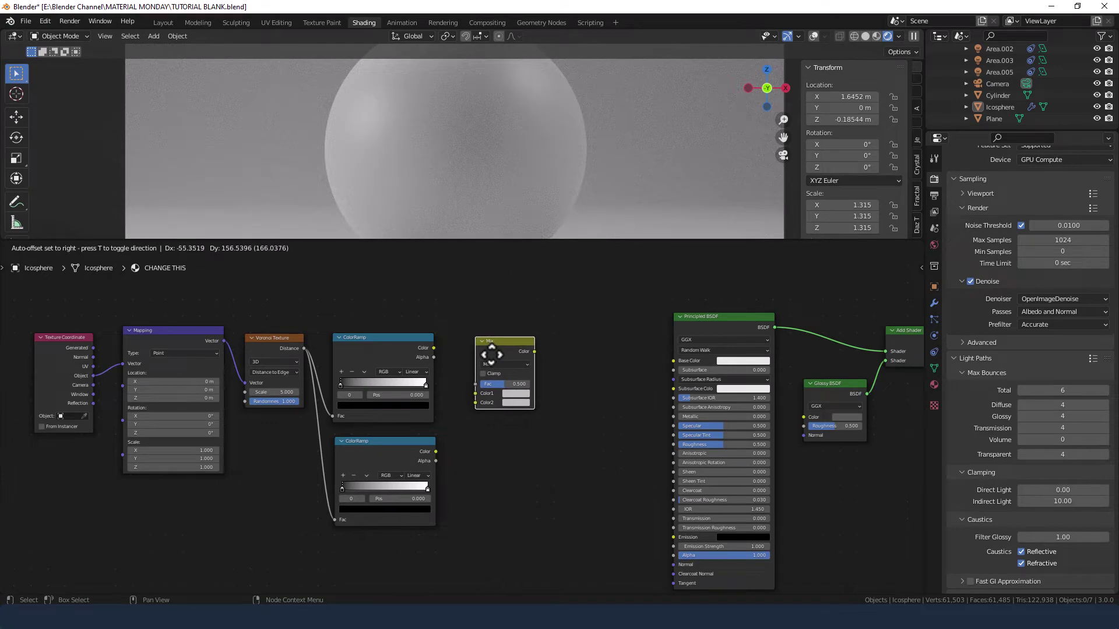
pyautogui.click(502, 376)
pyautogui.hotkey('shift', 'd')
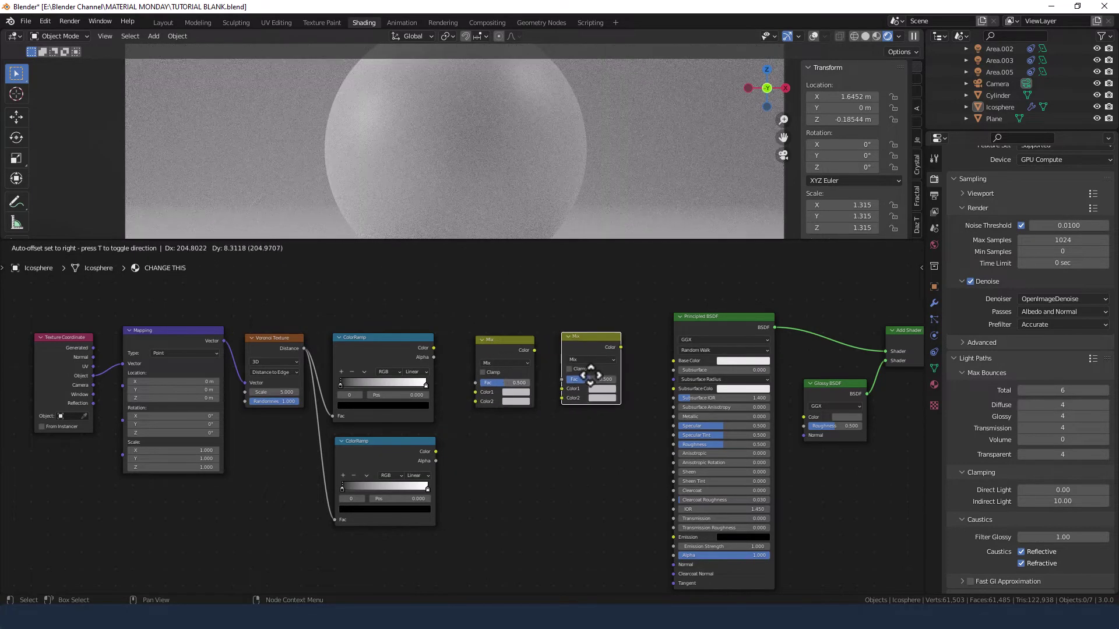
pyautogui.click(594, 376)
# - Set the Mix nodes to Add and Multiply, and feed the upper ColorRamp into Add
pyautogui.click(501, 364)
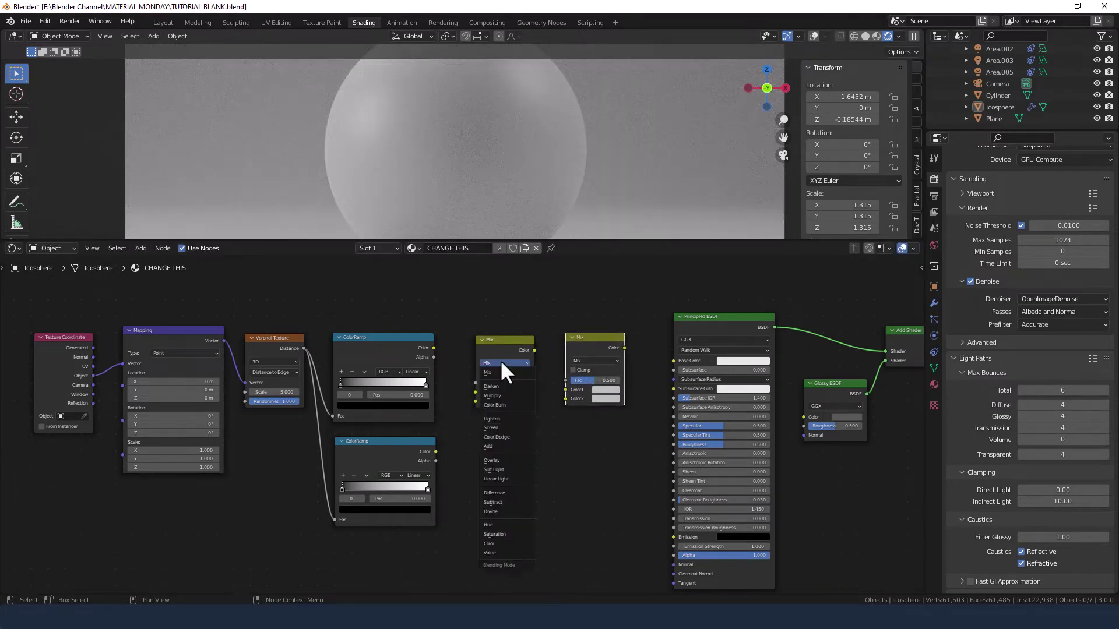
pyautogui.click(501, 445)
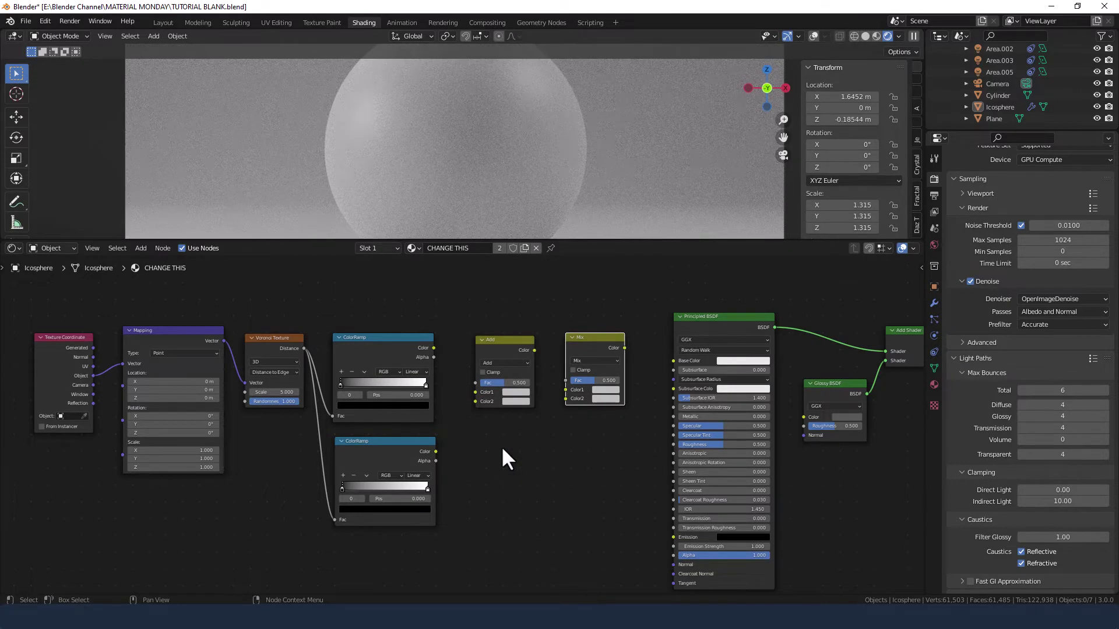
pyautogui.click(592, 360)
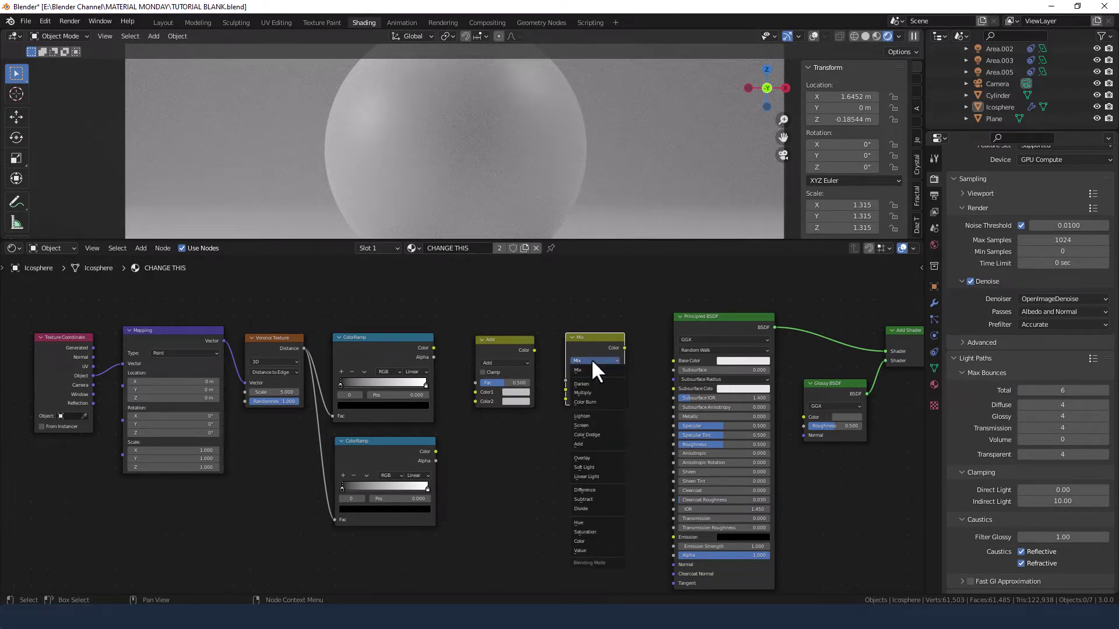
pyautogui.click(585, 393)
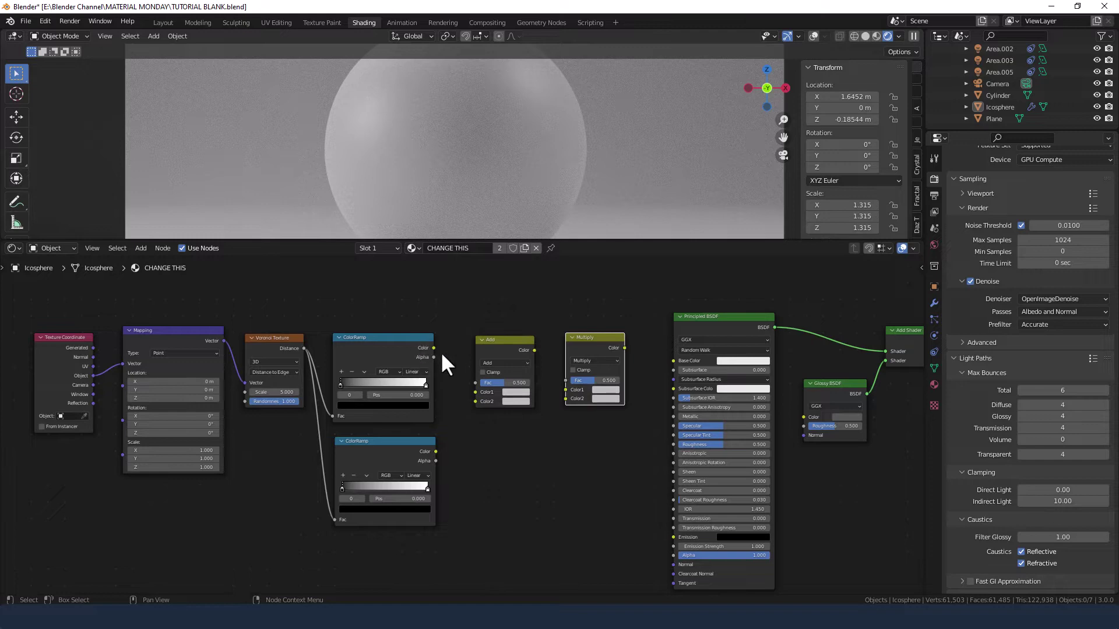
pyautogui.moveTo(433, 348); pyautogui.dragTo(527, 383)
# - Adjust the Add node's Color2 saturation and check its hex value, keeping Fac at 1.000
pyautogui.click(520, 400)
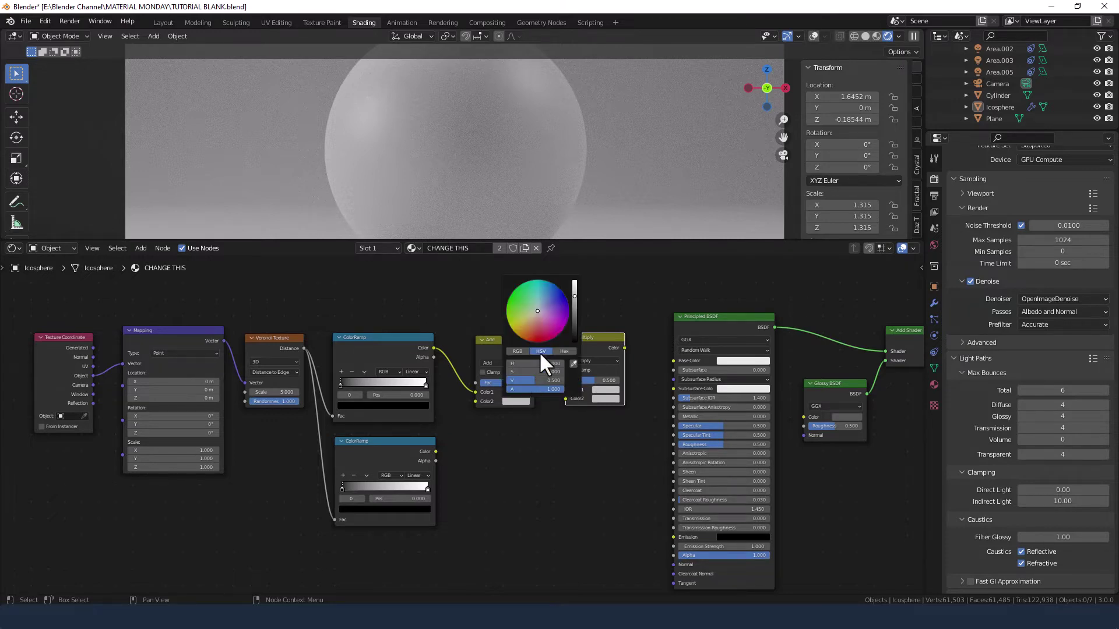
pyautogui.scroll(2, 529, 462)
pyautogui.click(547, 387)
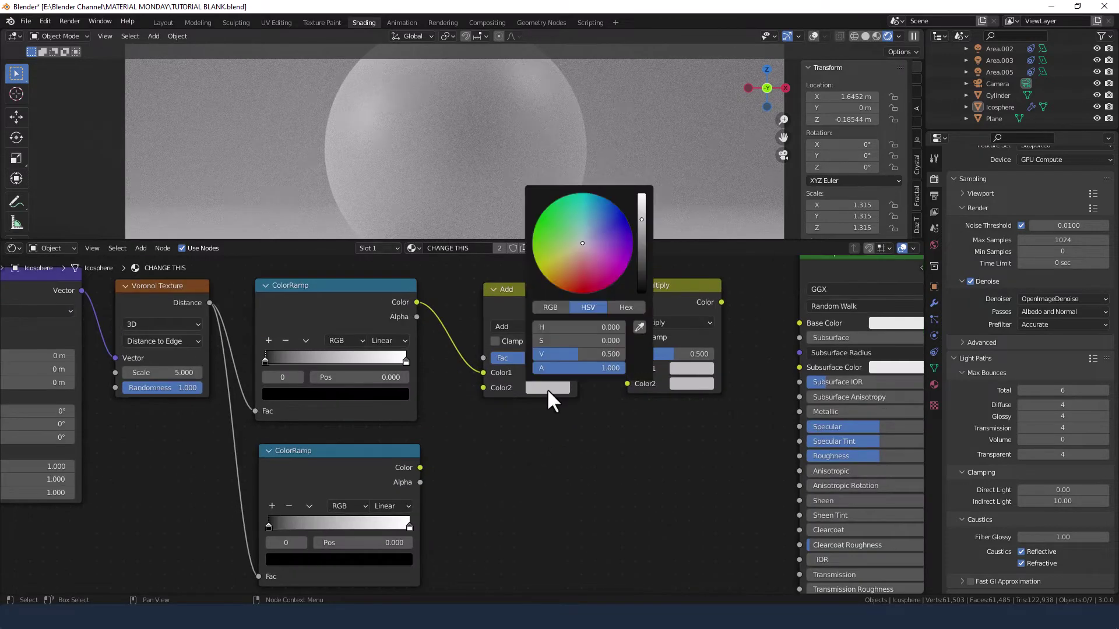
pyautogui.moveTo(561, 341); pyautogui.dragTo(581, 328)
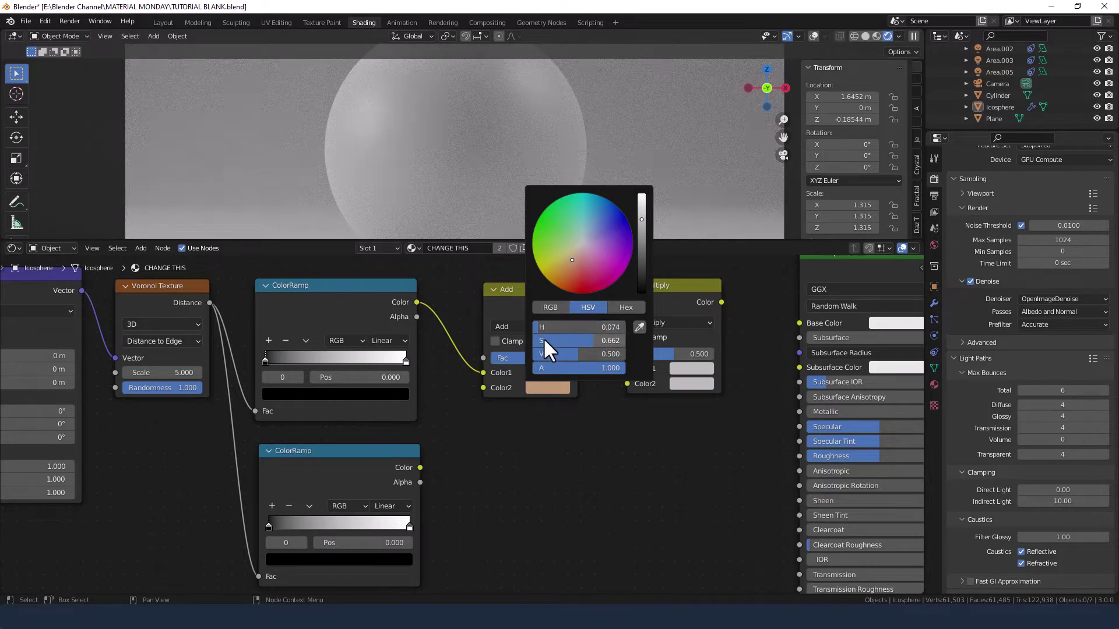
pyautogui.moveTo(545, 337)
pyautogui.mouseDown()
pyautogui.moveTo(575, 354)
pyautogui.moveTo(552, 355)
pyautogui.mouseUp()
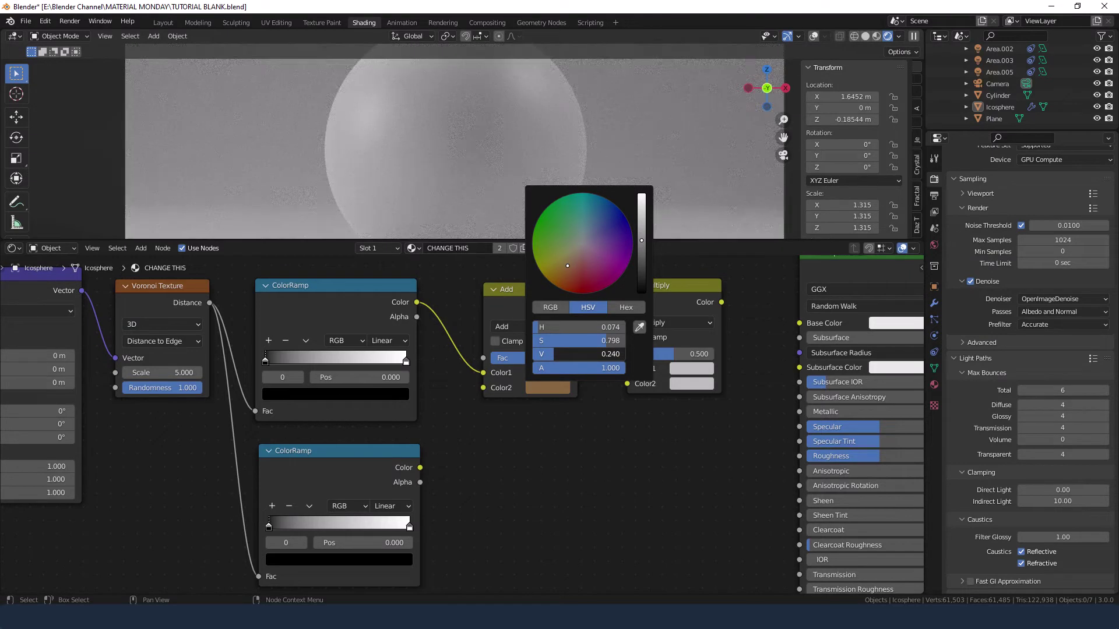
pyautogui.click(620, 305)
pyautogui.click(584, 325)
pyautogui.press('Return')
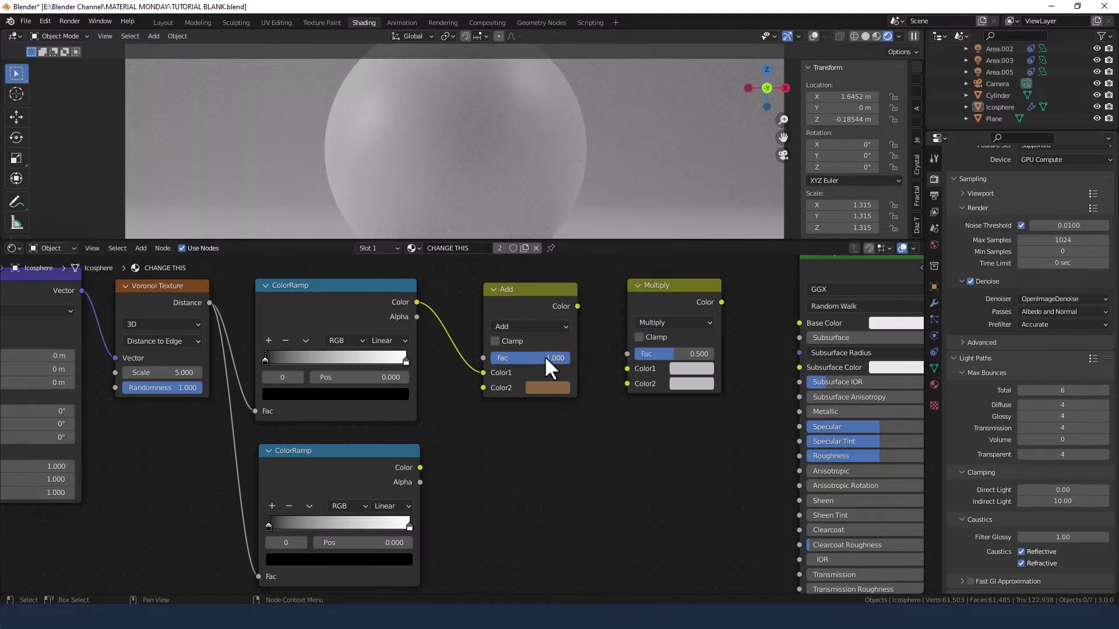
pyautogui.click(544, 356)
pyautogui.press('Escape')
# - Enter Color2 HSV values of hue 0.075, saturation 0.8 and value 0.24
pyautogui.click(539, 385)
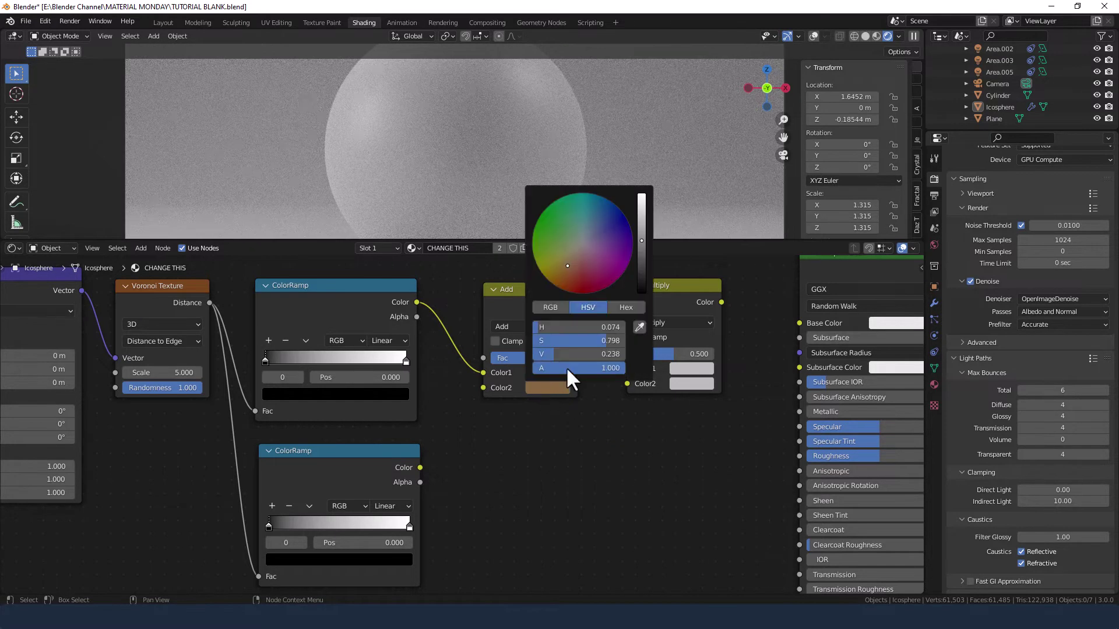
pyautogui.click(581, 327)
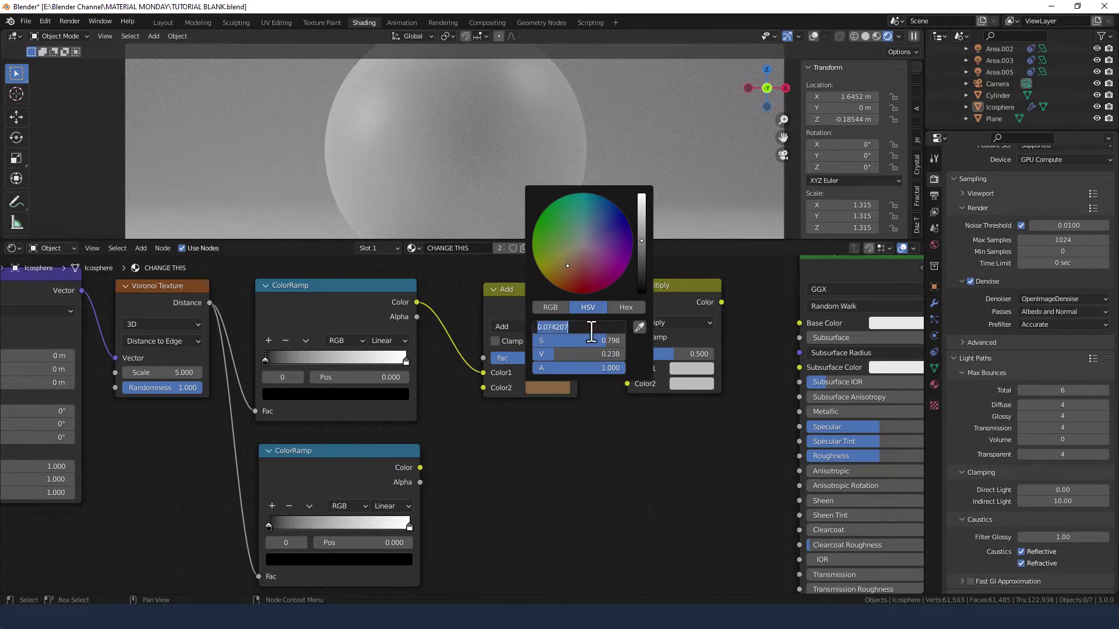
pyautogui.write('.075')
pyautogui.press('Tab')
pyautogui.write('.8')
pyautogui.press('Tab')
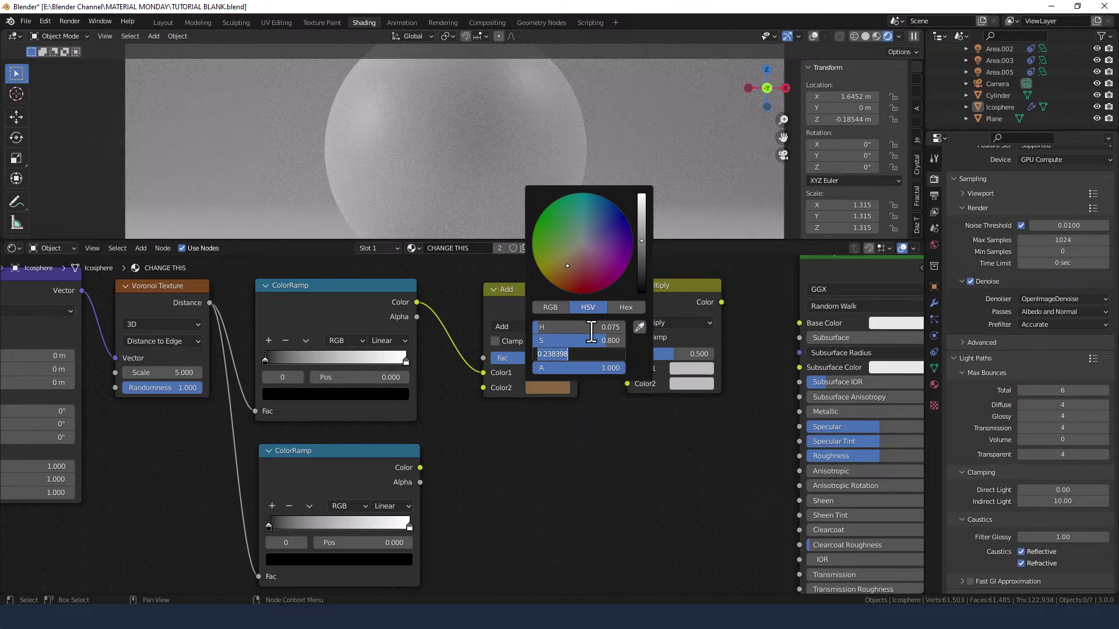
pyautogui.write('.24')
pyautogui.press('Return')
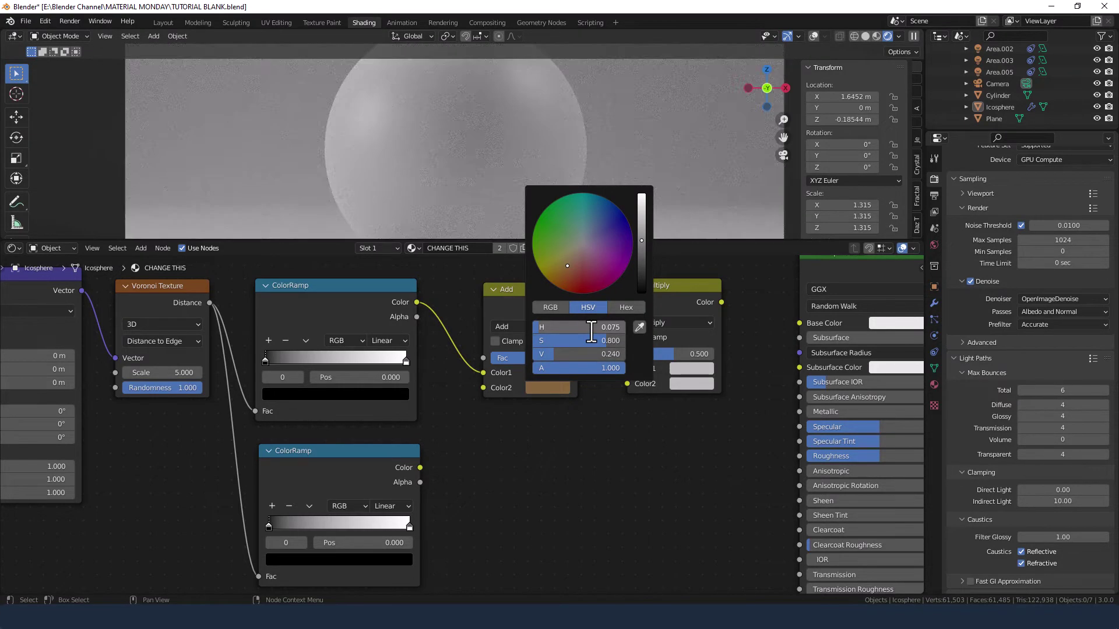
pyautogui.click(557, 385)
pyautogui.click(621, 307)
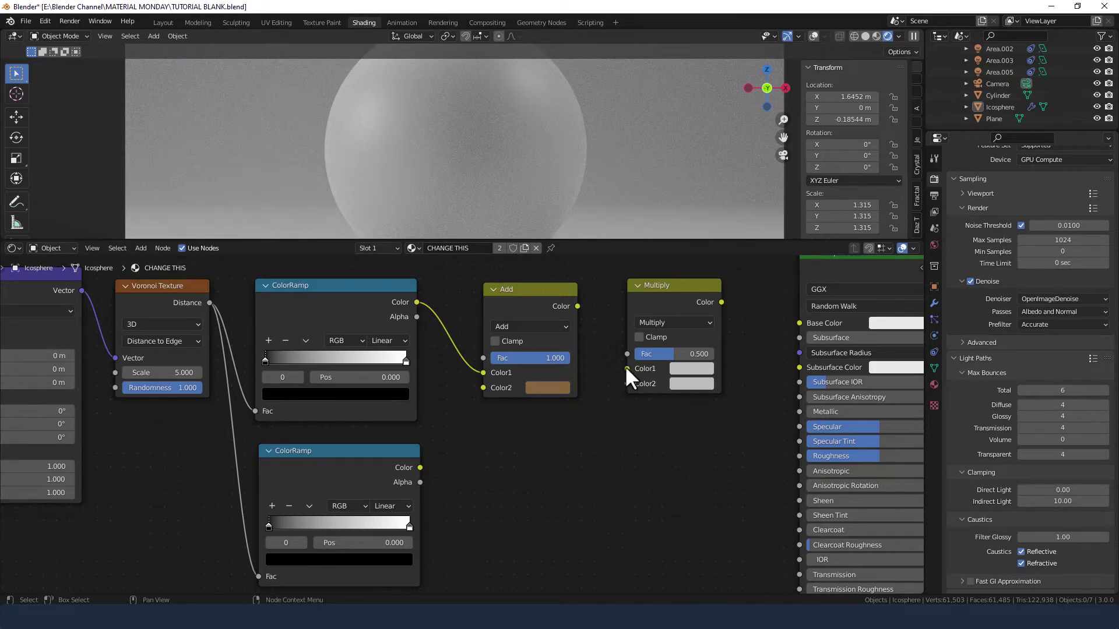
# - Feed Add and the lower ColorRamp into Multiply at Fac 0.8, driving Base Color
pyautogui.moveTo(577, 306); pyautogui.dragTo(627, 383)
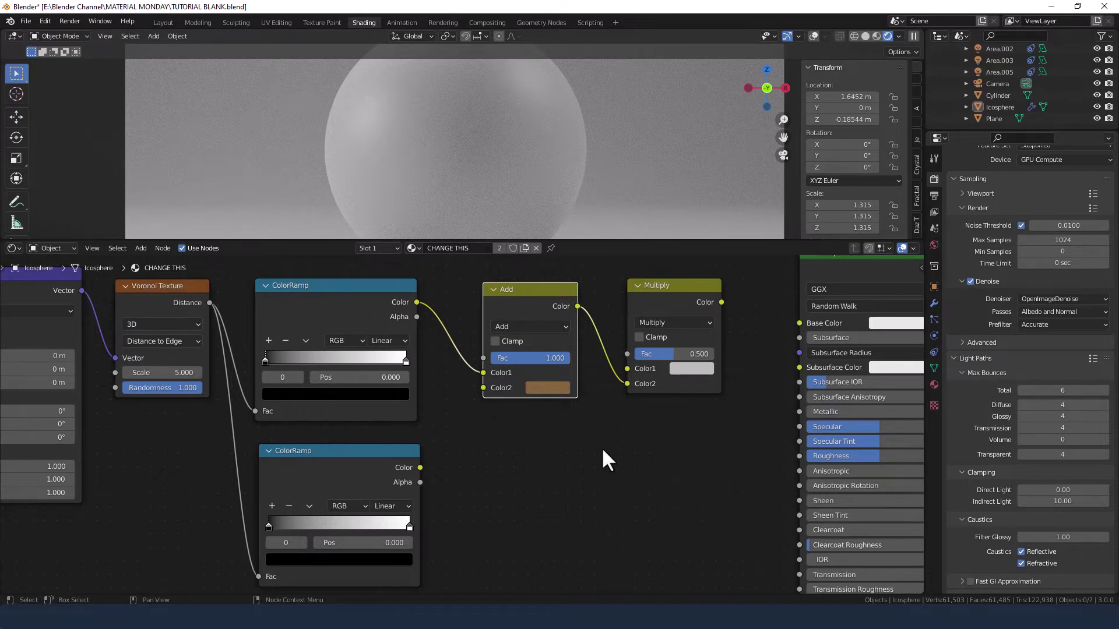
pyautogui.moveTo(419, 465); pyautogui.dragTo(628, 374)
pyautogui.click(677, 354)
pyautogui.write('0.8')
pyautogui.press('Return')
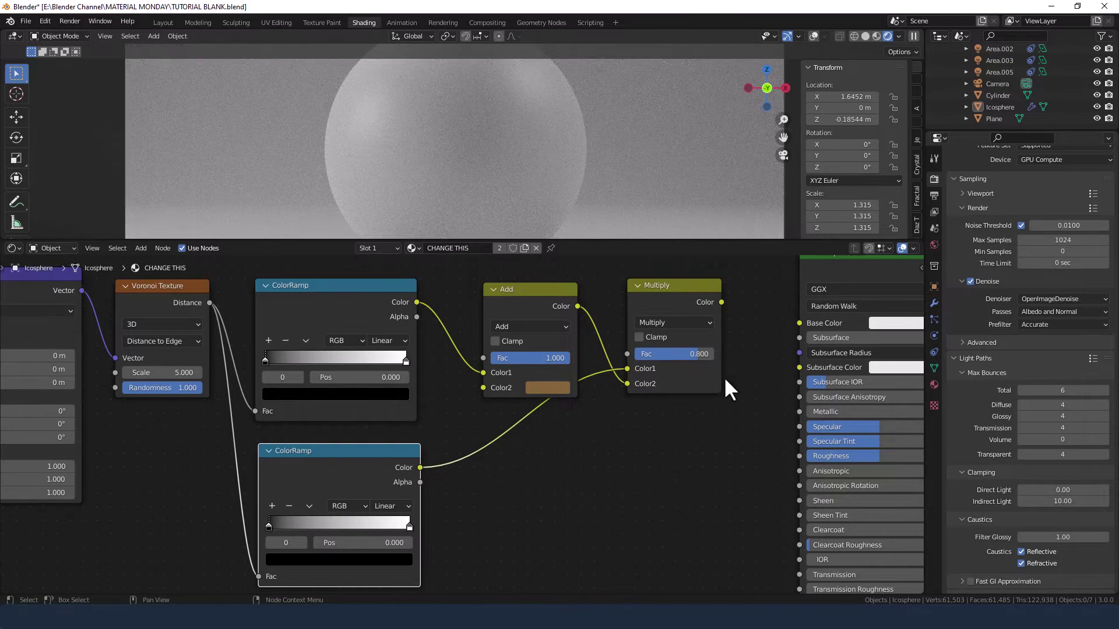
pyautogui.moveTo(721, 301); pyautogui.dragTo(798, 323)
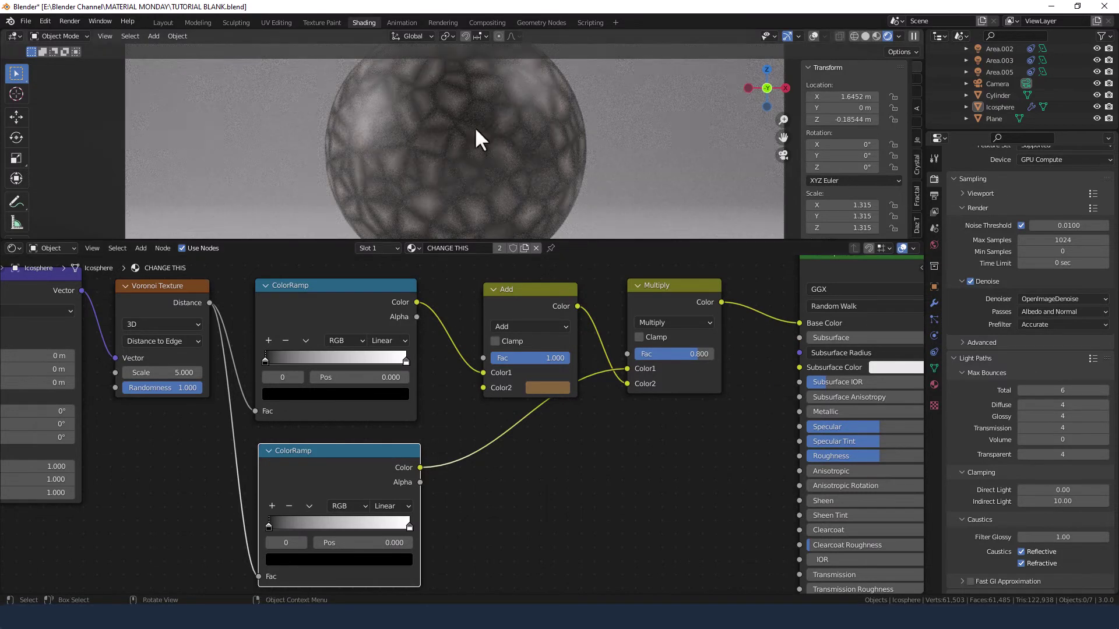
pyautogui.scroll(-1, 607, 505)
pyautogui.moveTo(607, 505); pyautogui.dragTo(530, 485, button='middle')
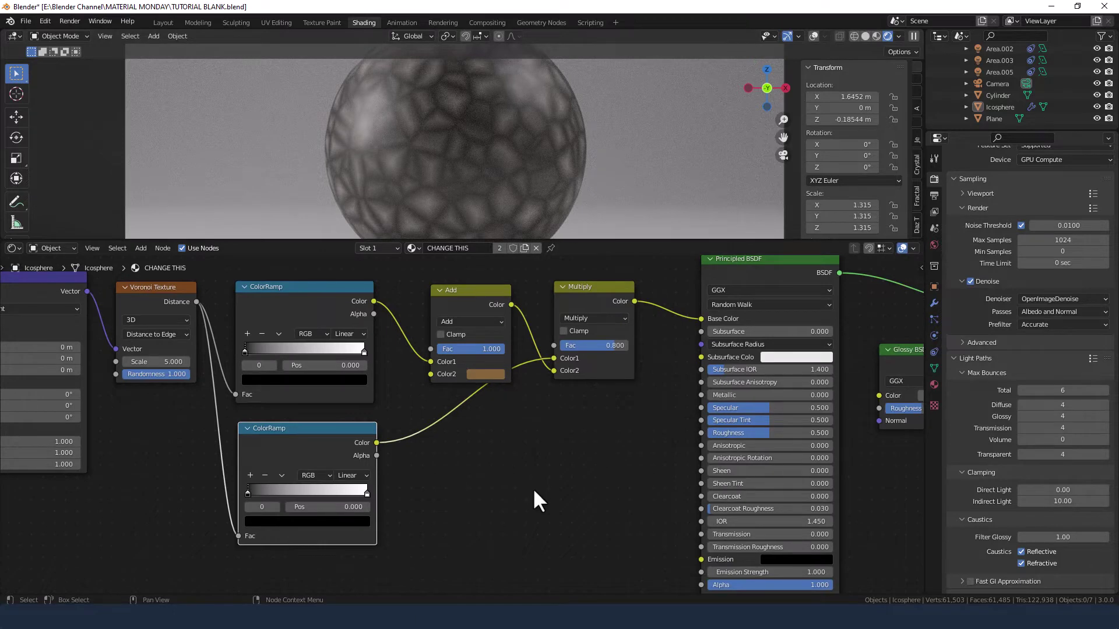
# - Move the upper ColorRamp's white stop to position 0.5
pyautogui.scroll(3, 383, 520)
pyautogui.moveTo(383, 519); pyautogui.dragTo(594, 453, button='middle')
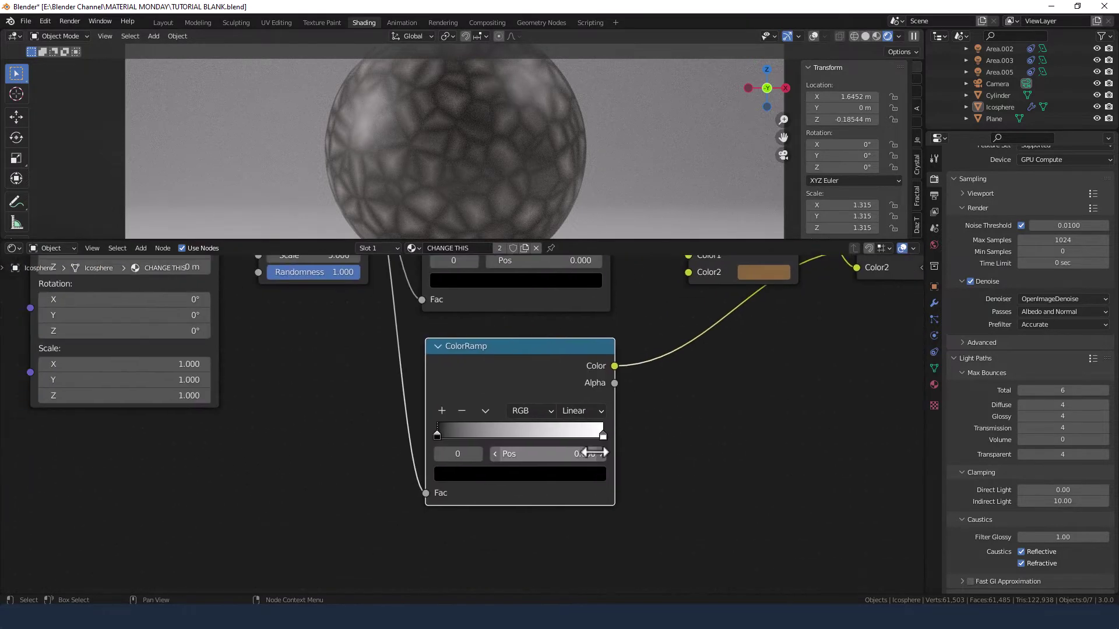
pyautogui.moveTo(531, 331); pyautogui.dragTo(527, 379, button='middle')
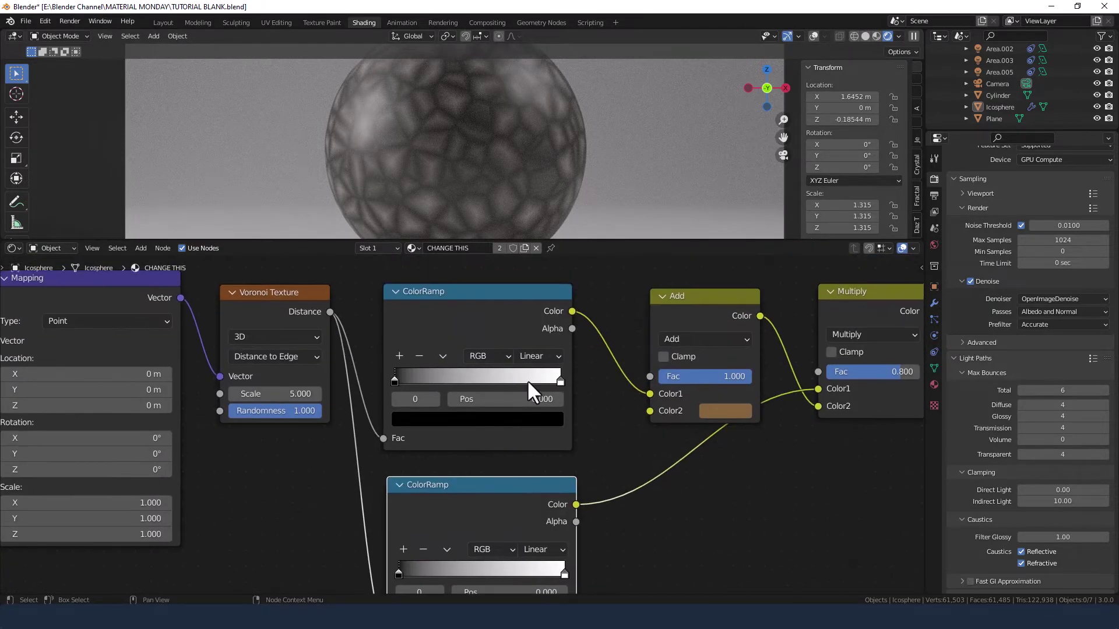
pyautogui.click(562, 381)
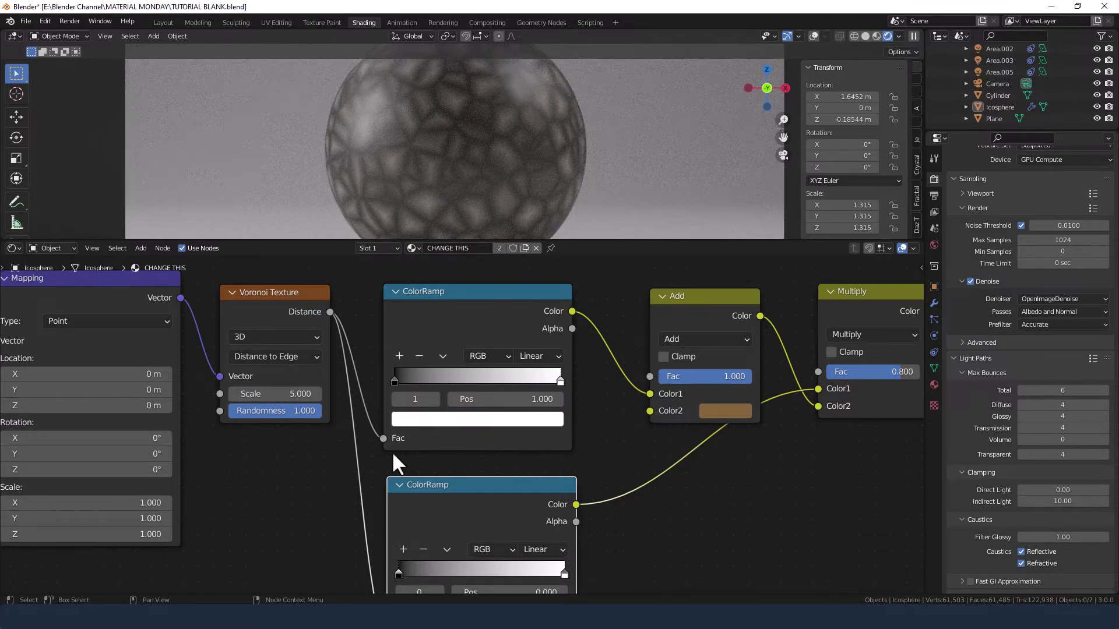
pyautogui.click(548, 400)
pyautogui.write('.5')
pyautogui.press('Return')
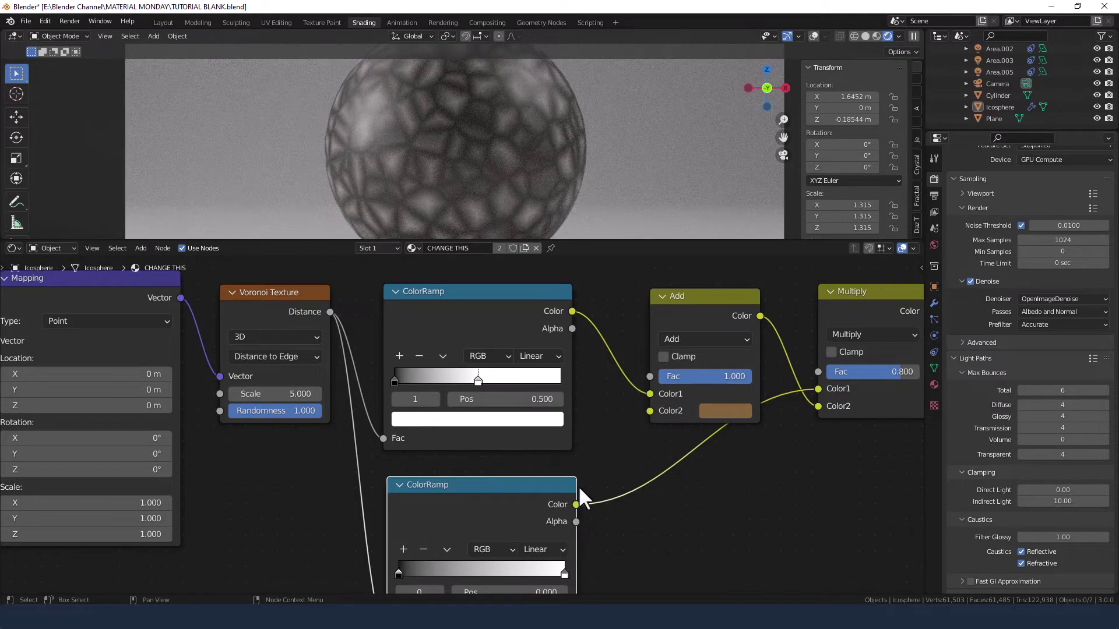
# - Add a stop at 0.15 on the lower ColorRamp and paste a brown hex colour into it
pyautogui.click(522, 482)
pyautogui.moveTo(462, 503); pyautogui.dragTo(453, 401, button='middle')
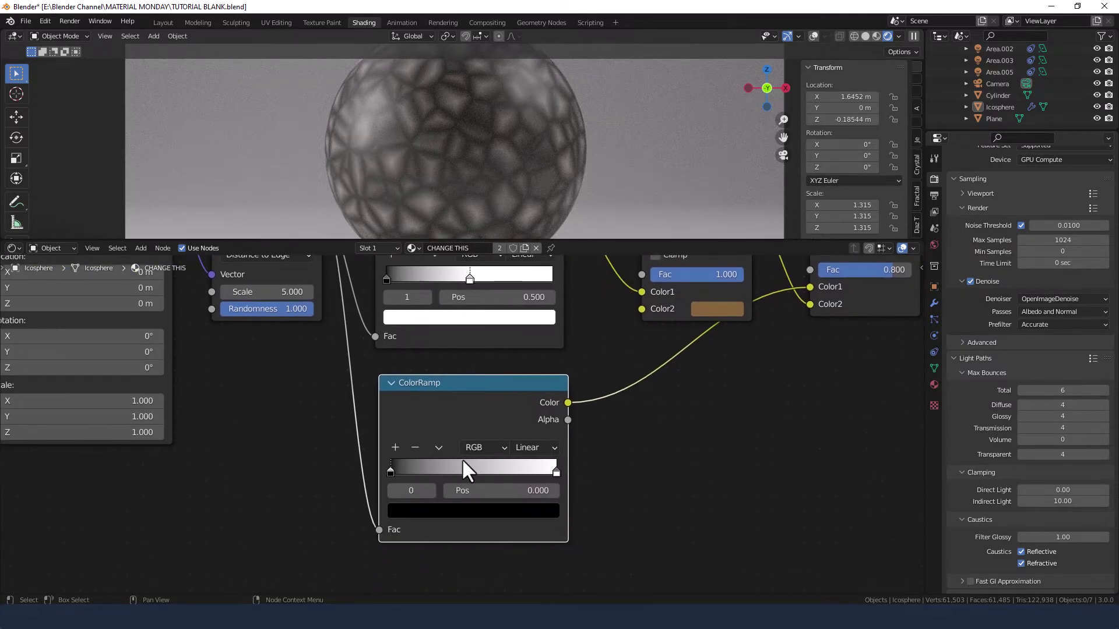
pyautogui.click(395, 447)
pyautogui.click(486, 491)
pyautogui.write('0.15')
pyautogui.press('Return')
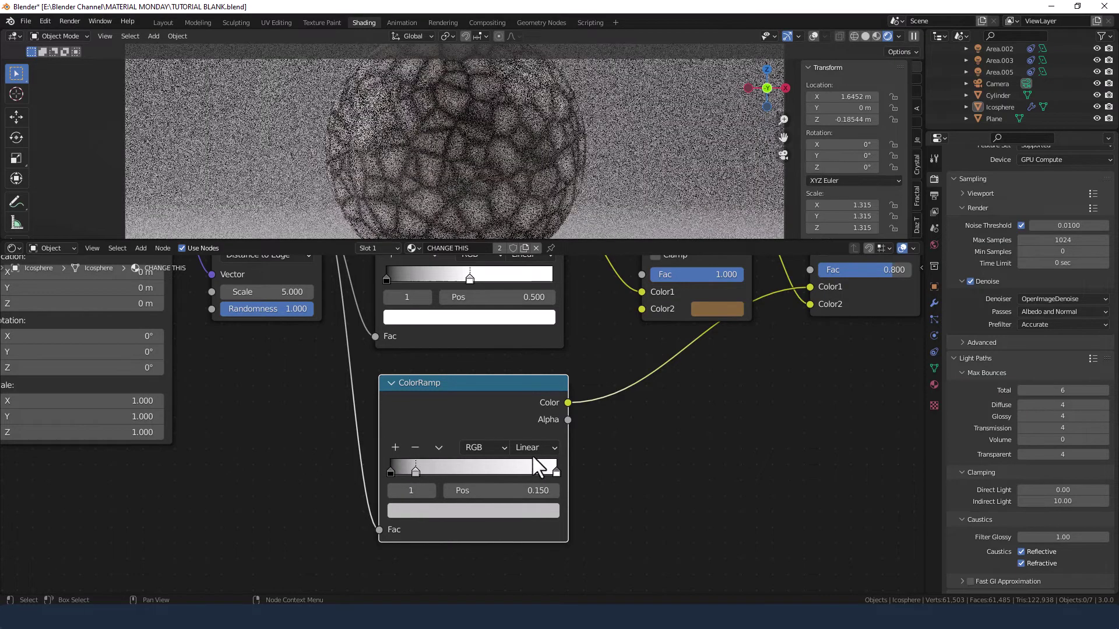
pyautogui.click(525, 512)
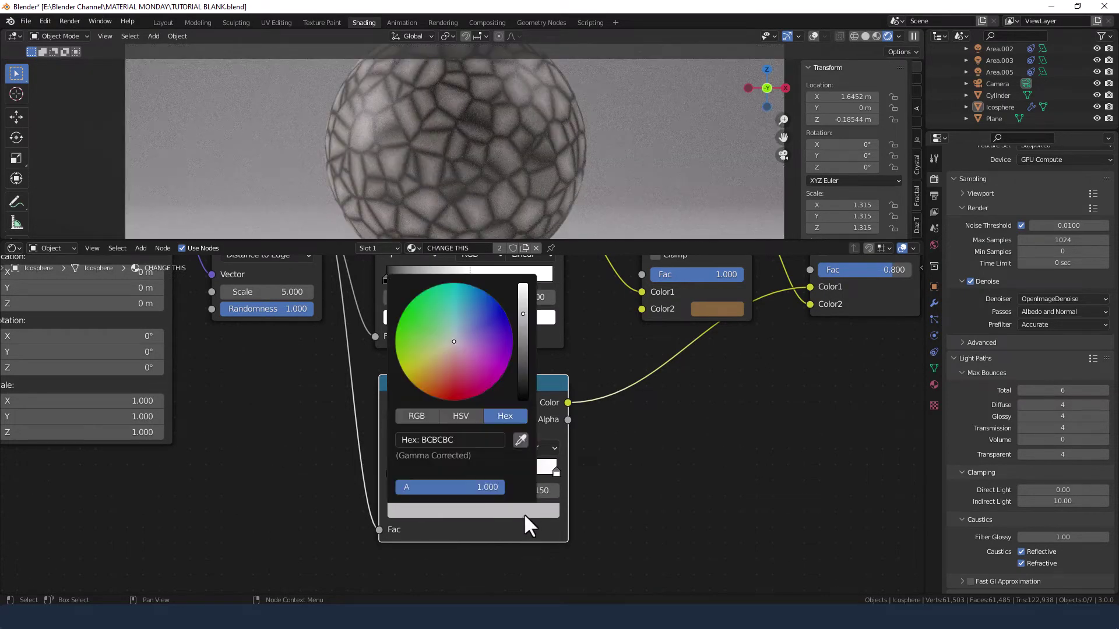
pyautogui.click(475, 438)
pyautogui.write('86673E')
pyautogui.press('Return')
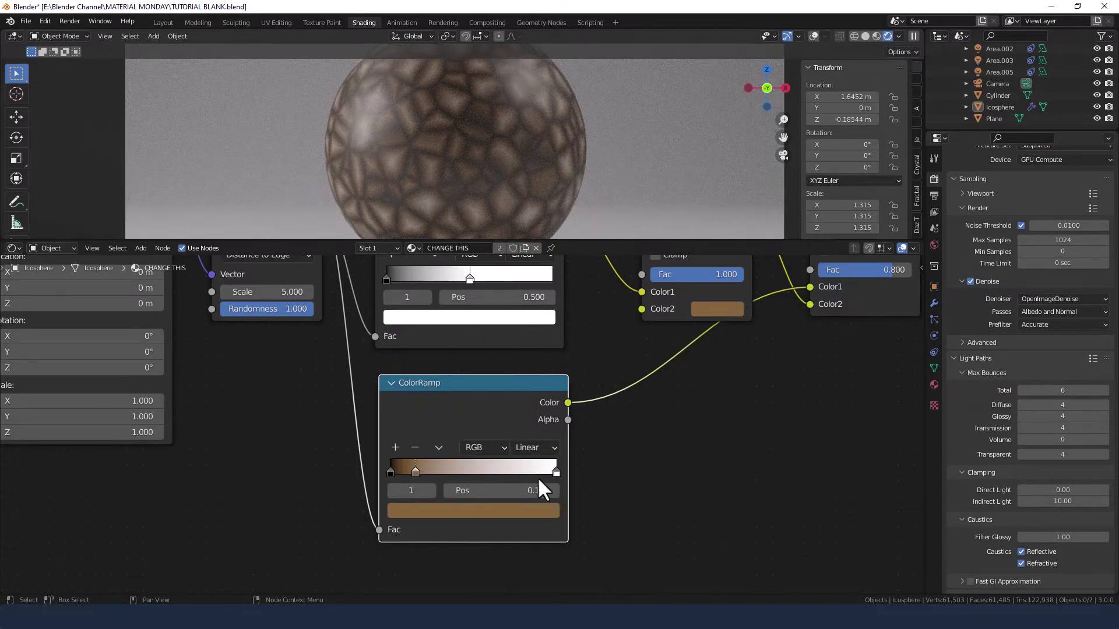
# - Colour the first stop brown 86673E, then darken its HSV value to 0.1
pyautogui.click(390, 469)
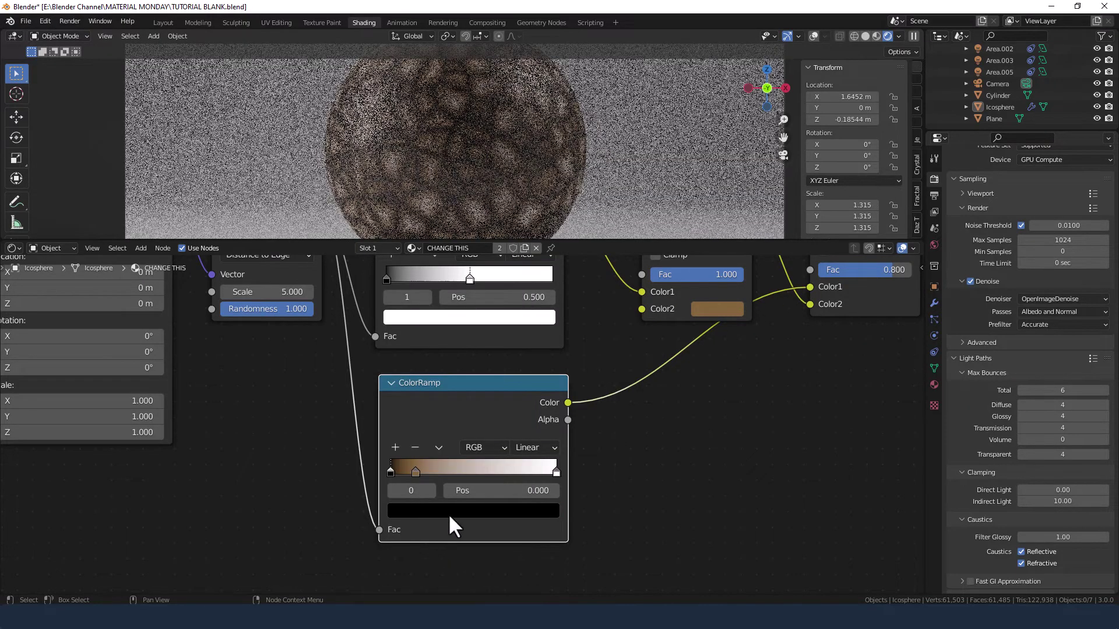
pyautogui.click(457, 511)
pyautogui.click(450, 438)
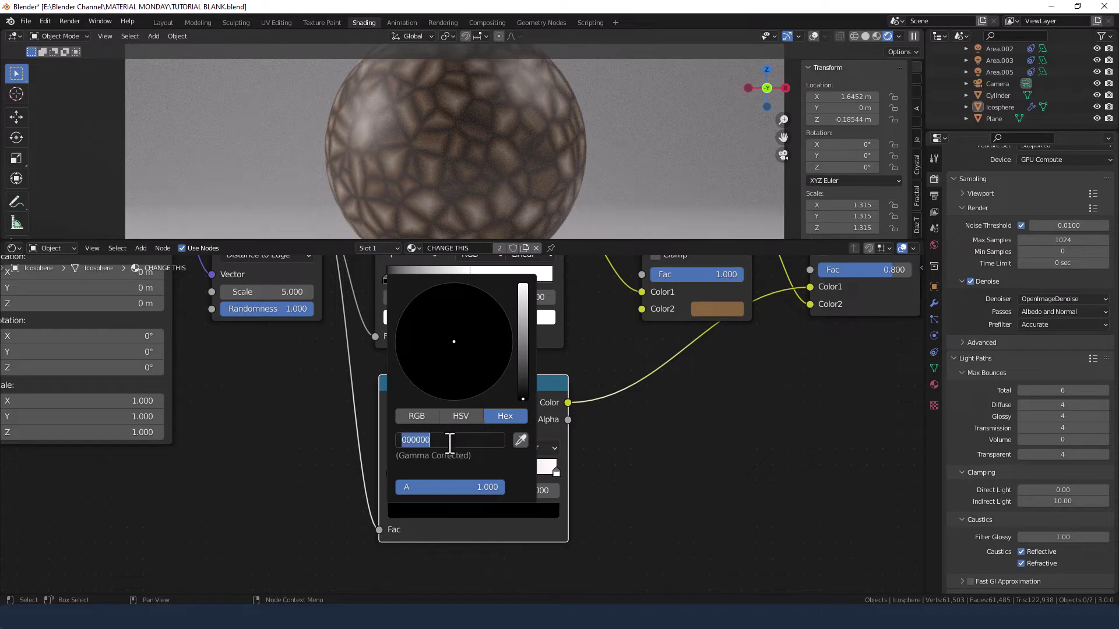
pyautogui.write('86673E')
pyautogui.press('Return')
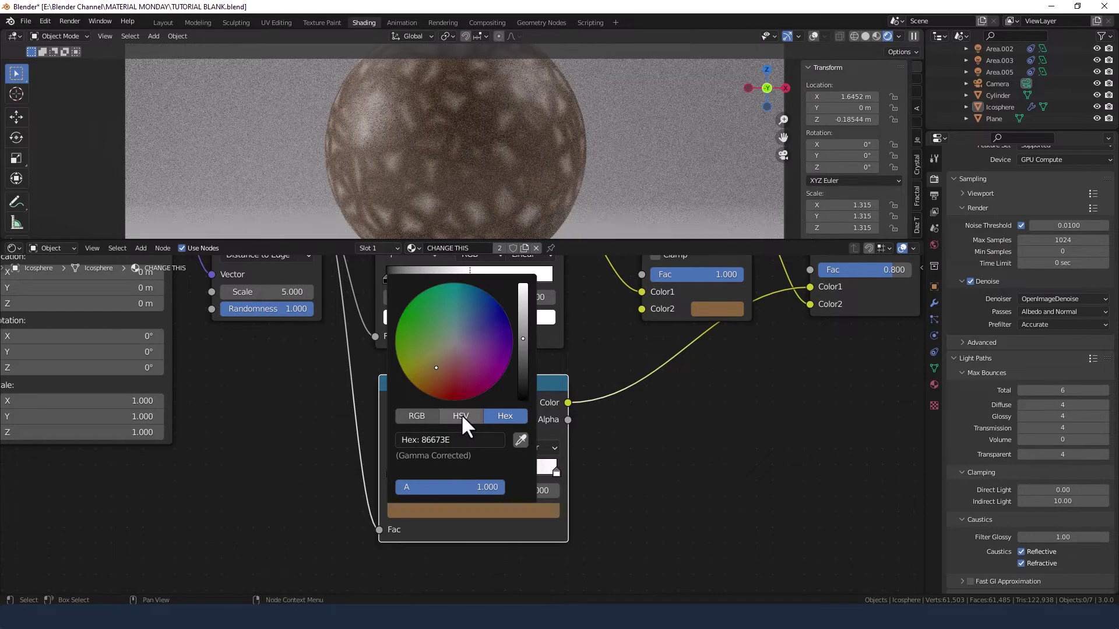
pyautogui.click(461, 416)
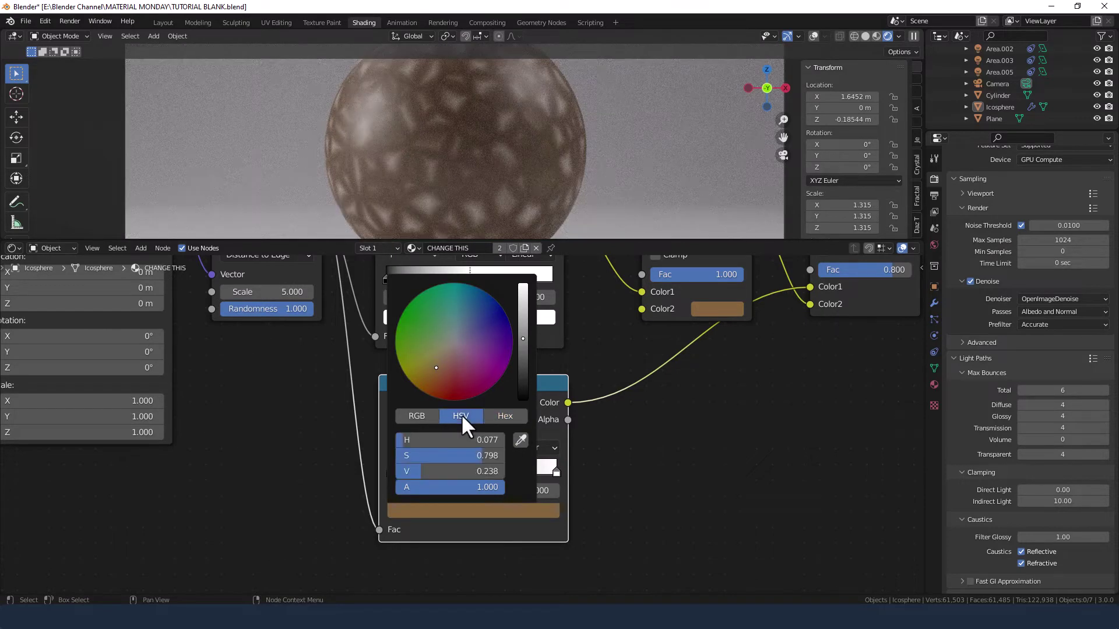
pyautogui.click(460, 471)
pyautogui.write('.1')
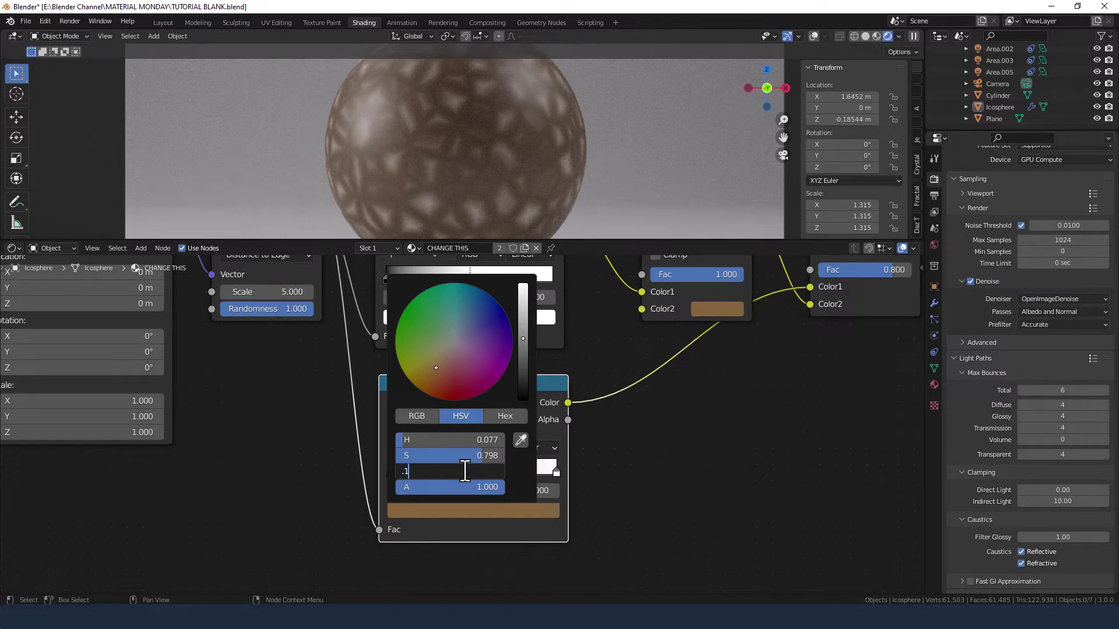
pyautogui.press('Tab')
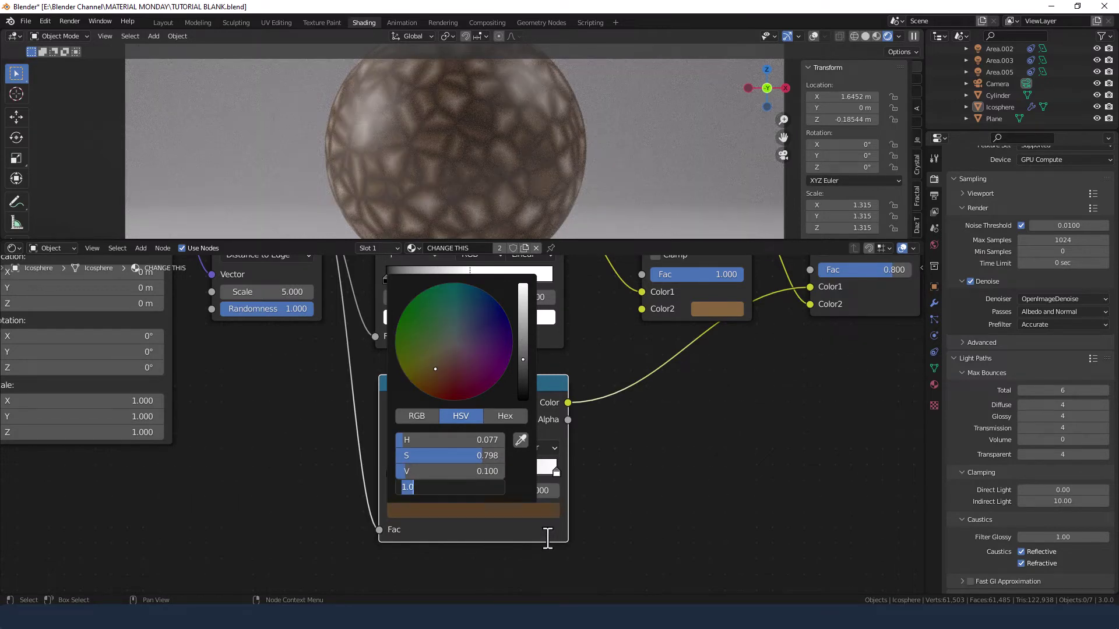
pyautogui.click(446, 470)
pyautogui.click(445, 470)
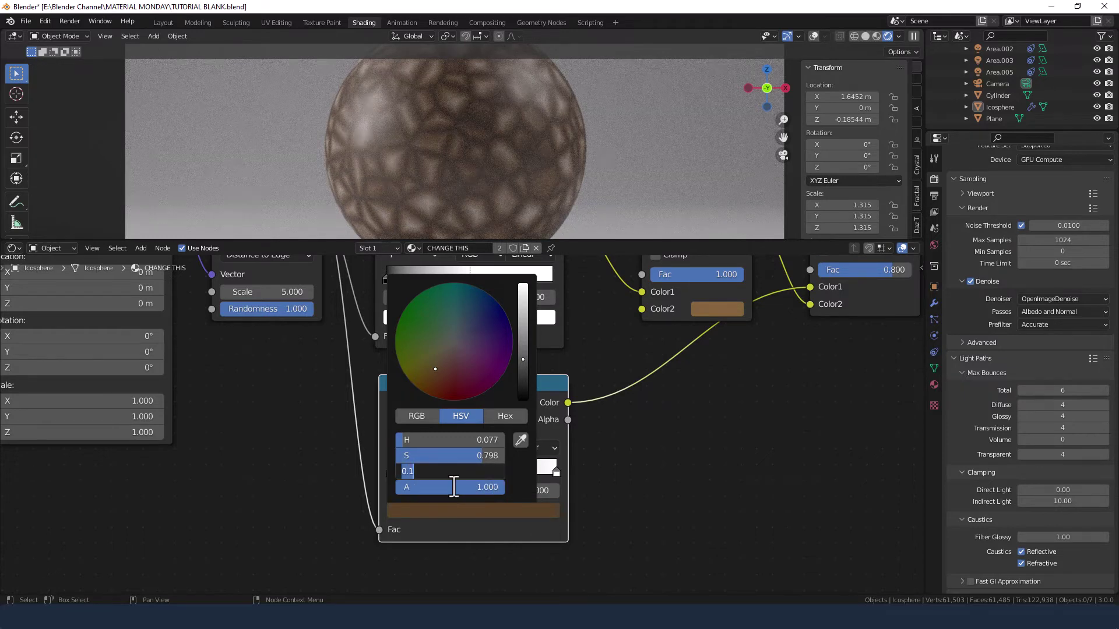
pyautogui.press('Return')
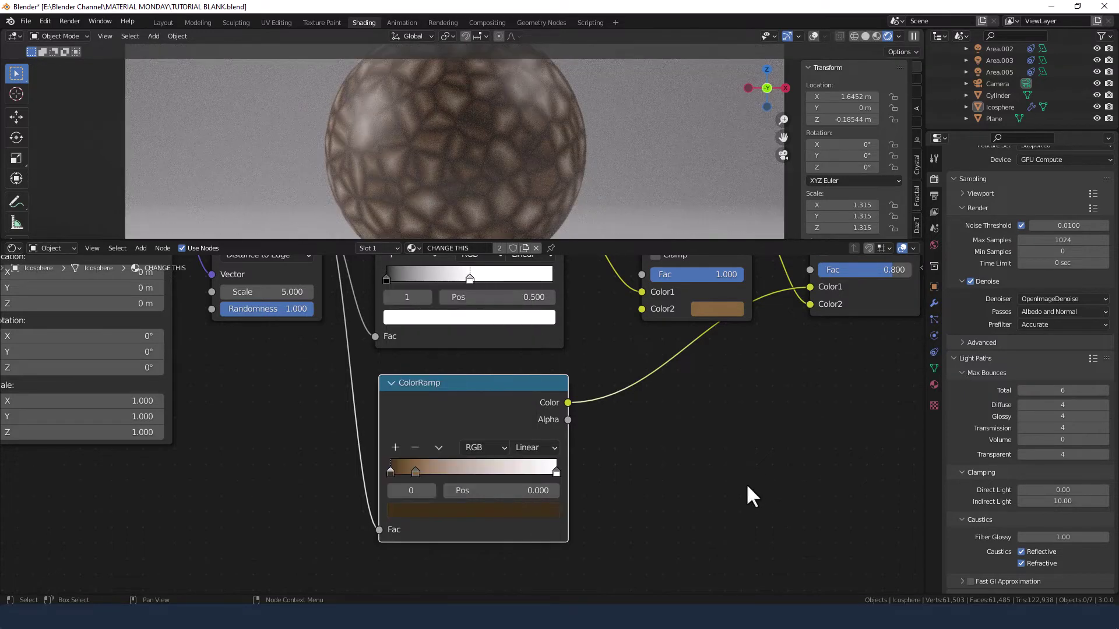
# - Link the Add node's Color output into the Principled BSDF's Specular and Roughness inputs
pyautogui.scroll(-1, 635, 409)
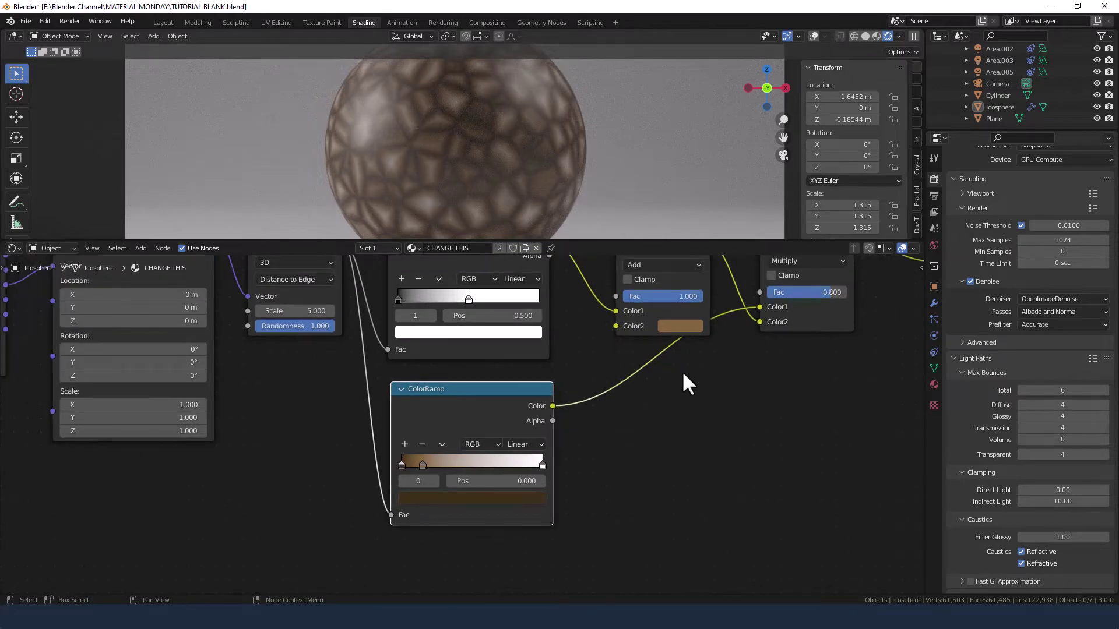
pyautogui.moveTo(684, 374); pyautogui.dragTo(637, 421, button='middle')
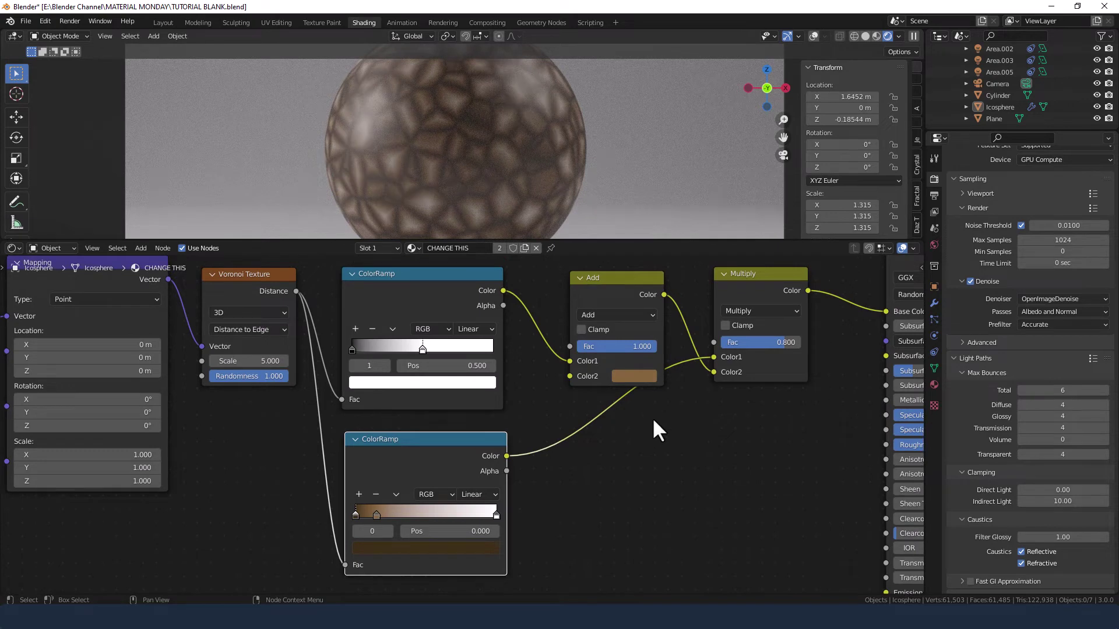
pyautogui.scroll(-1, 652, 417)
pyautogui.moveTo(681, 421); pyautogui.dragTo(547, 425, button='middle')
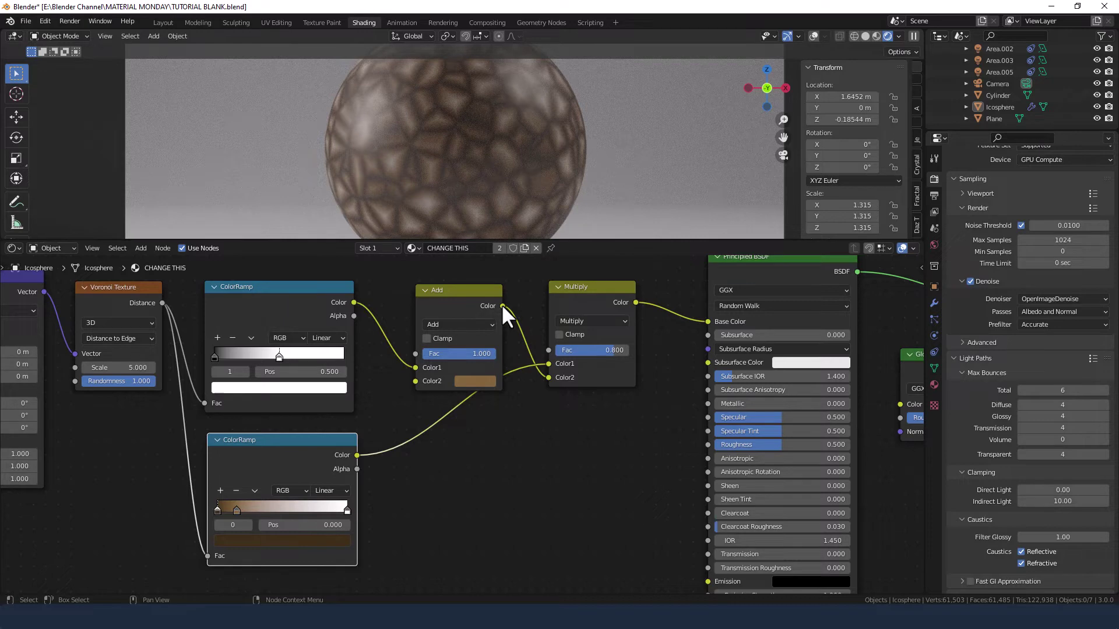
pyautogui.moveTo(502, 306); pyautogui.dragTo(702, 417)
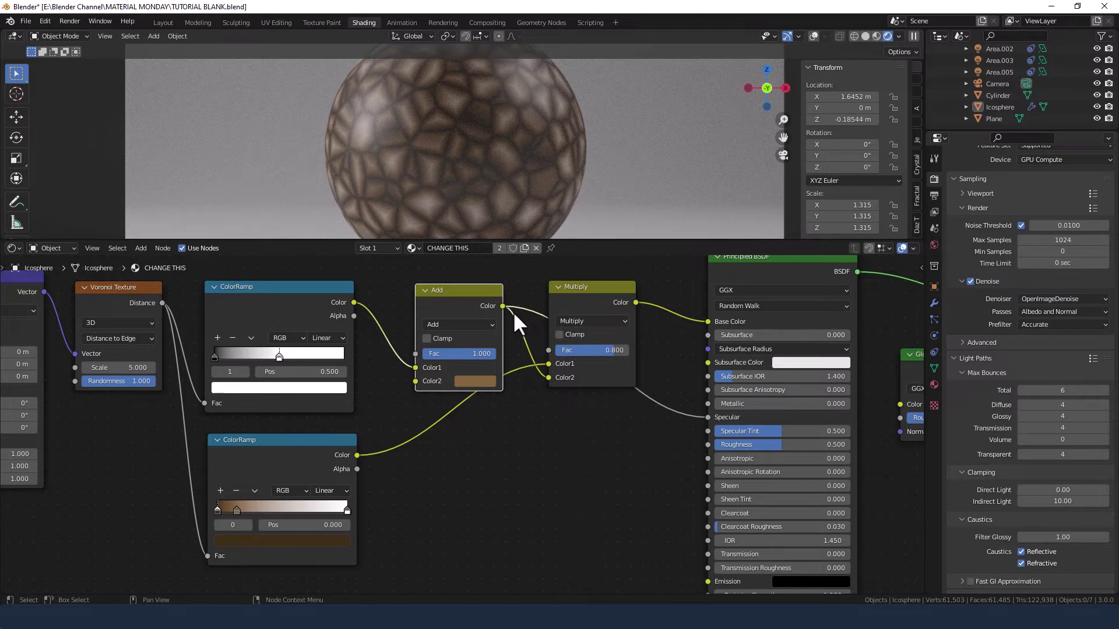
pyautogui.moveTo(501, 305); pyautogui.dragTo(708, 446)
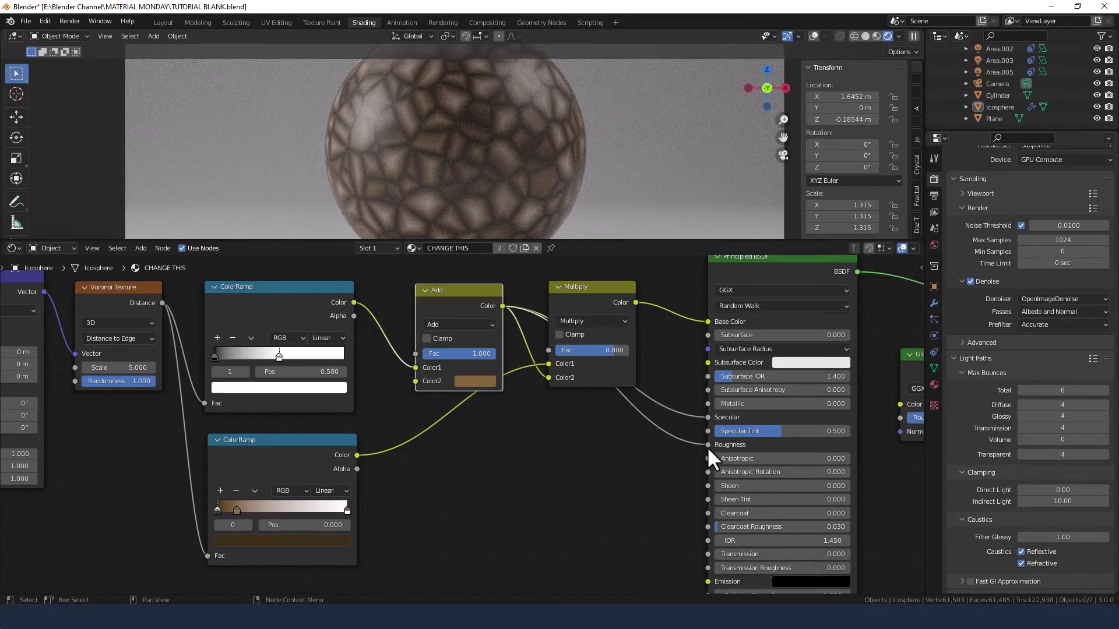
# - Connect the lower ColorRamp's Color output to the Principled BSDF's Metallic input
pyautogui.moveTo(655, 502); pyautogui.dragTo(644, 496, button='middle')
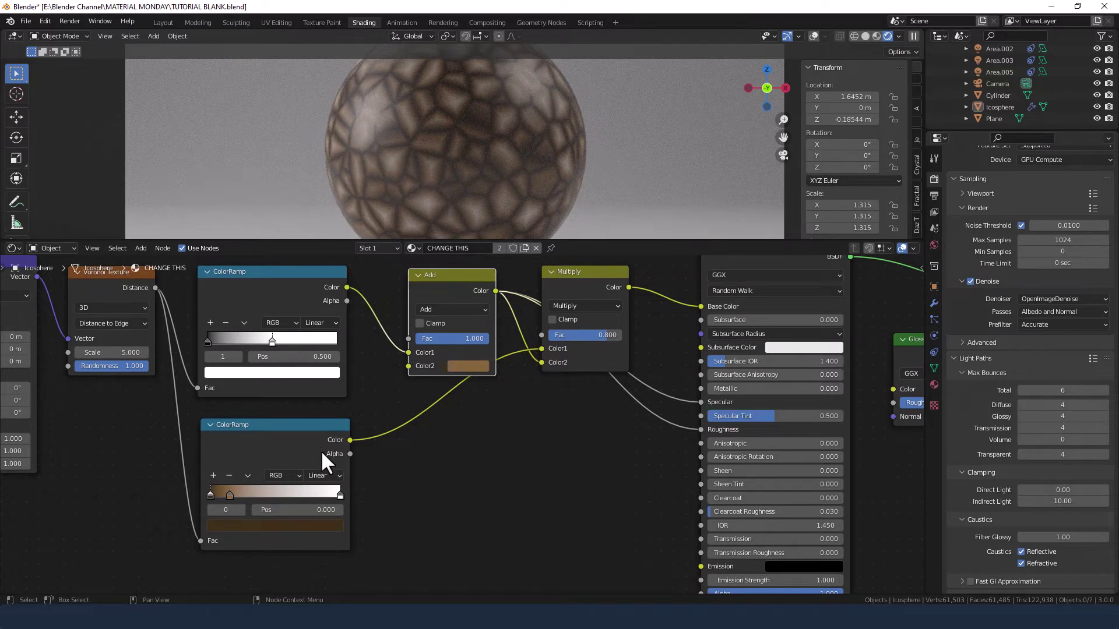
pyautogui.click(349, 442)
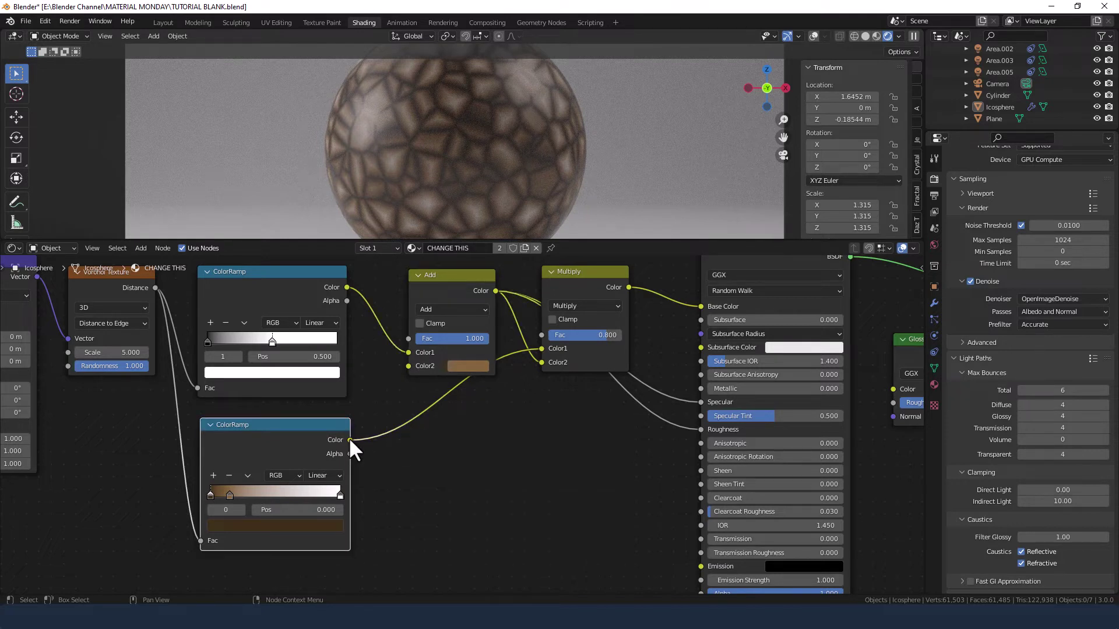
pyautogui.moveTo(350, 439)
pyautogui.mouseDown()
pyautogui.moveTo(600, 461)
pyautogui.moveTo(702, 385)
pyautogui.mouseUp()
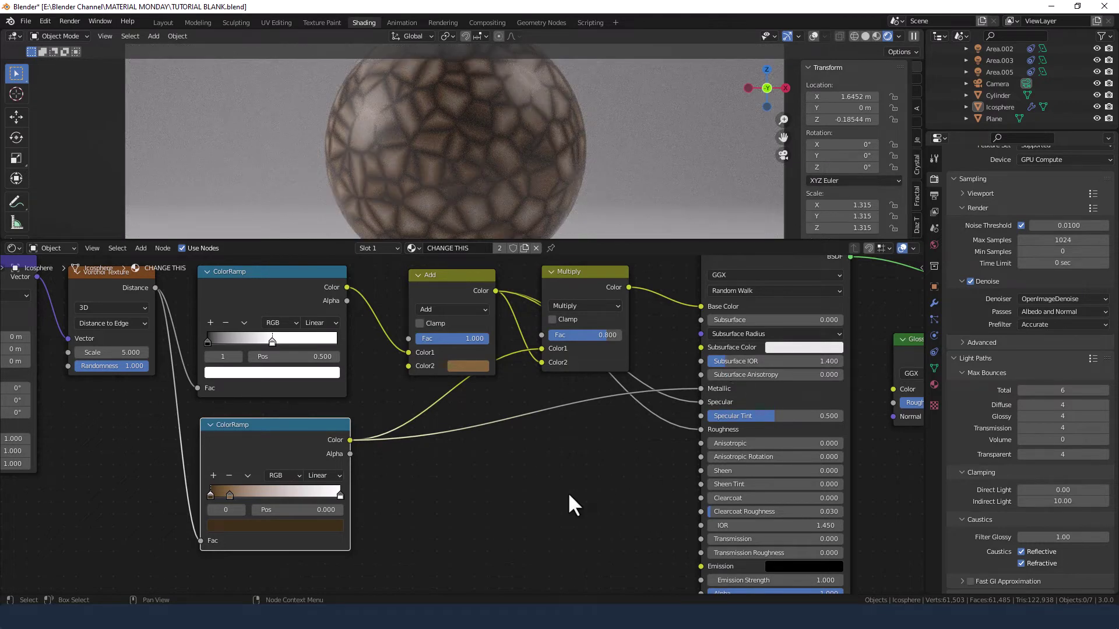
# - Drop an Invert node (Fac 1.000) onto the lower ColorRamp-to-Metallic link
pyautogui.hotkey('shift', 'a')
pyautogui.click(525, 452)
pyautogui.write('INV')
pyautogui.click(550, 478)
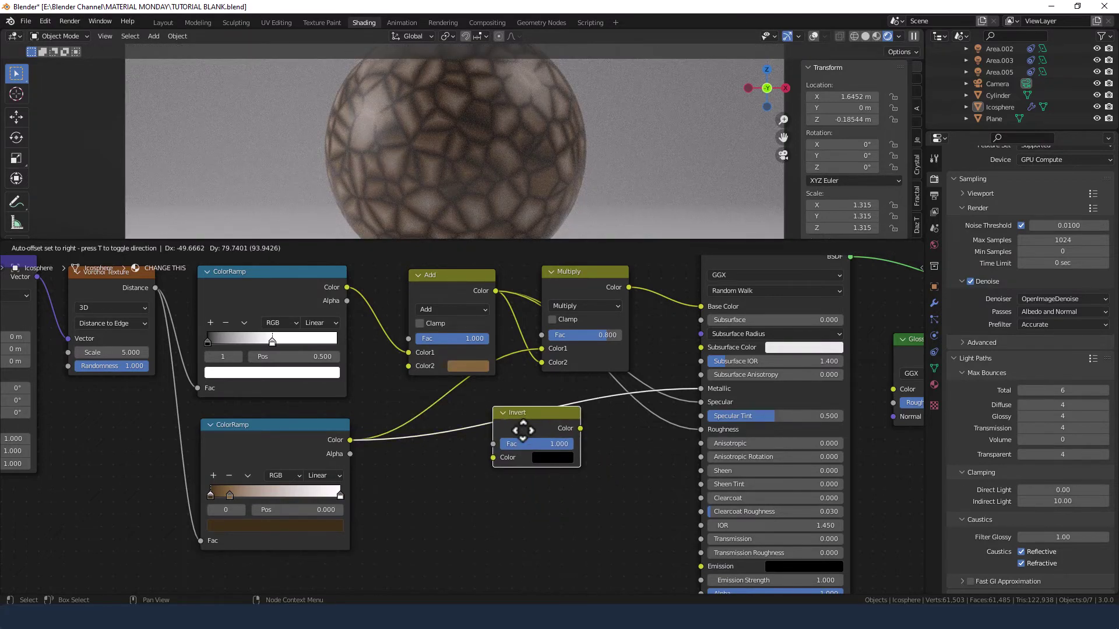
pyautogui.click(523, 430)
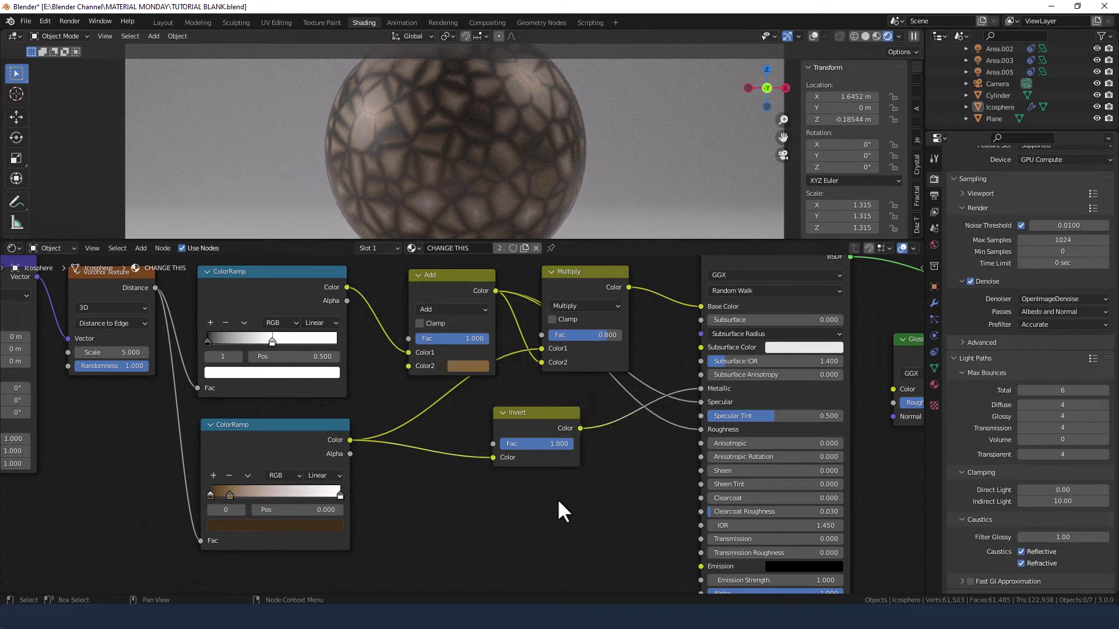
# - Add a Bump node feeding the BSDF Normal, with the lower ColorRamp's colour as Height
pyautogui.hotkey('shift', 'a')
pyautogui.click(508, 459)
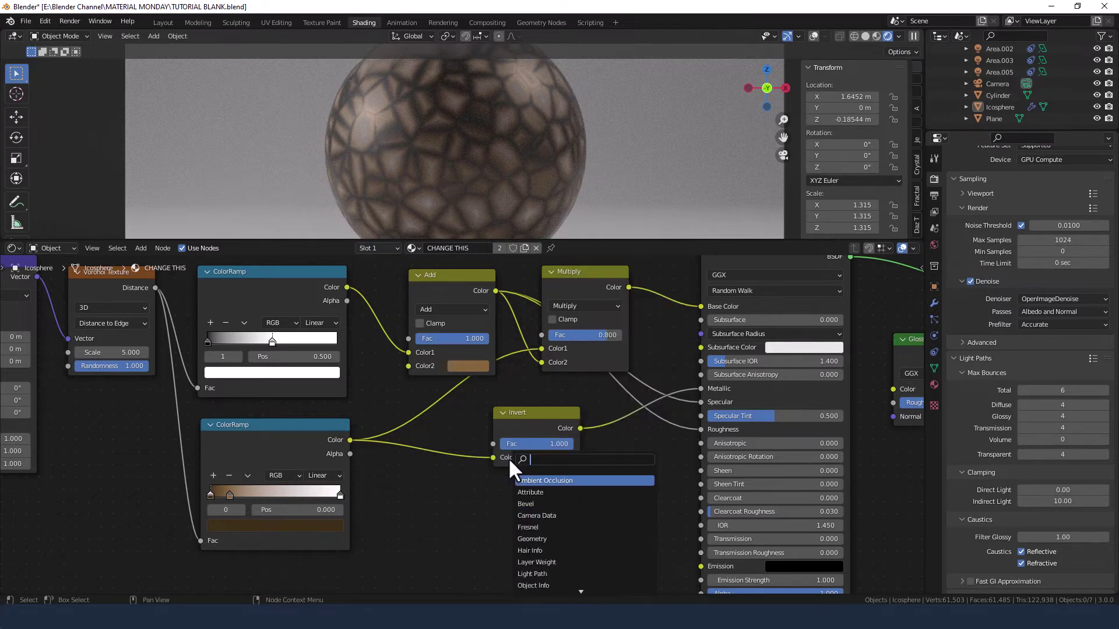
pyautogui.write('BUMP')
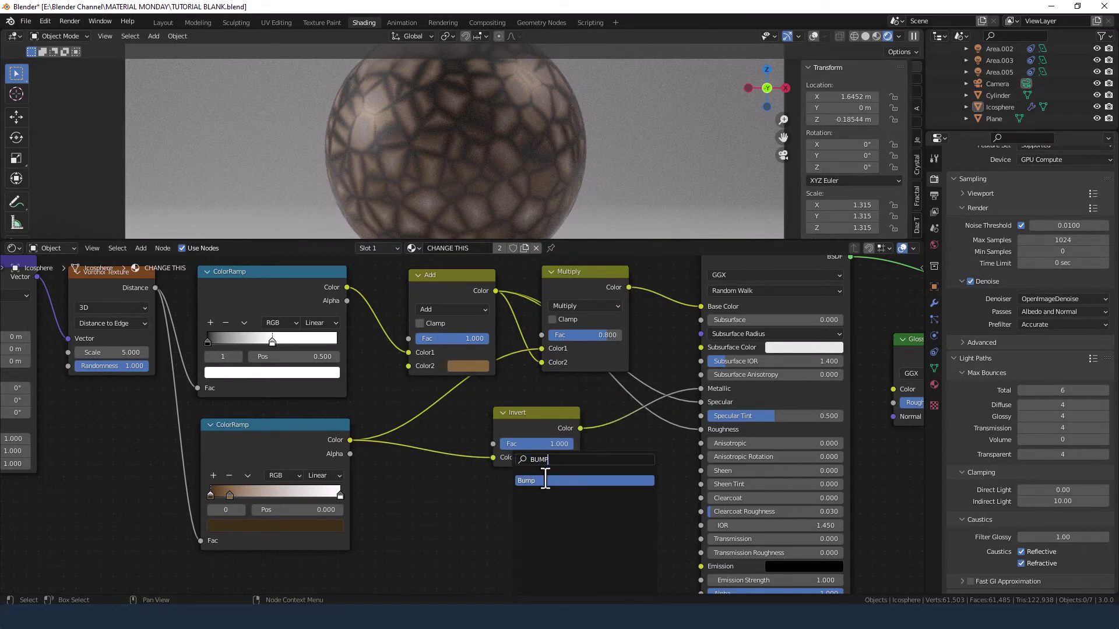
pyautogui.click(544, 482)
pyautogui.click(620, 510)
pyautogui.moveTo(663, 491); pyautogui.dragTo(649, 439, button='middle')
pyautogui.moveTo(630, 467)
pyautogui.mouseDown()
pyautogui.moveTo(686, 548)
pyautogui.moveTo(610, 467)
pyautogui.mouseUp()
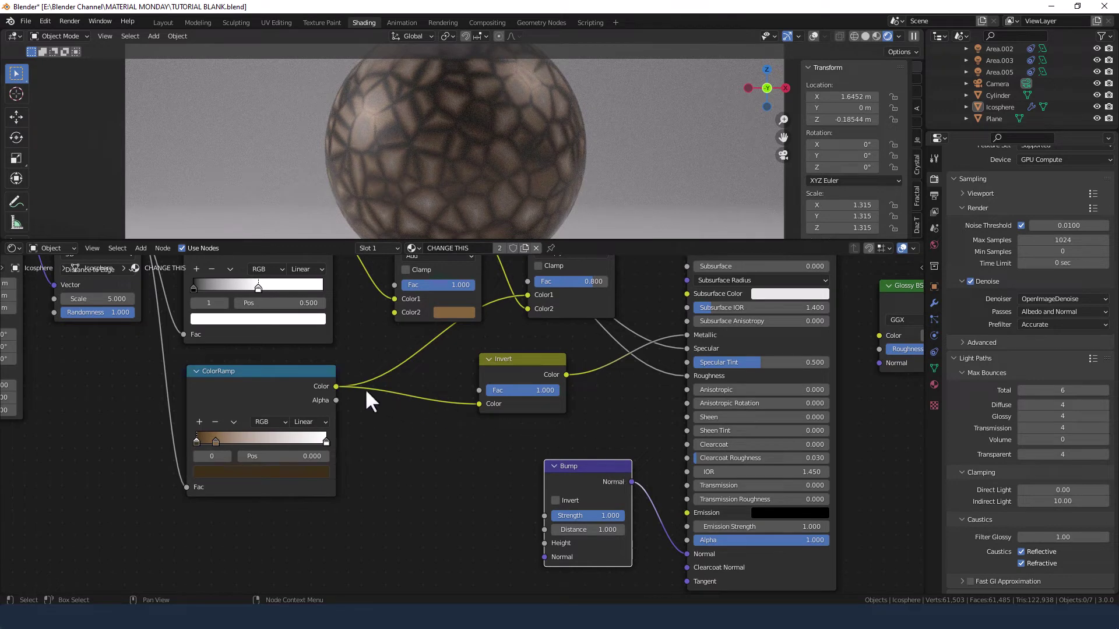
pyautogui.moveTo(335, 385); pyautogui.dragTo(543, 543)
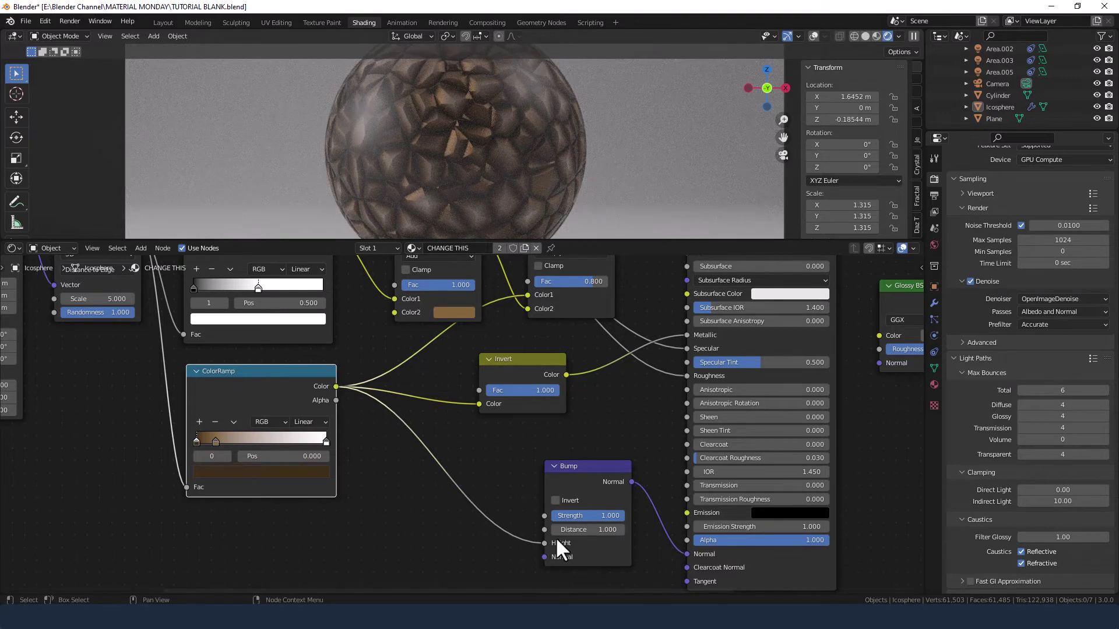
# - Set the Bump node's Strength to 0.01 and Distance to 0.1
pyautogui.click(612, 515)
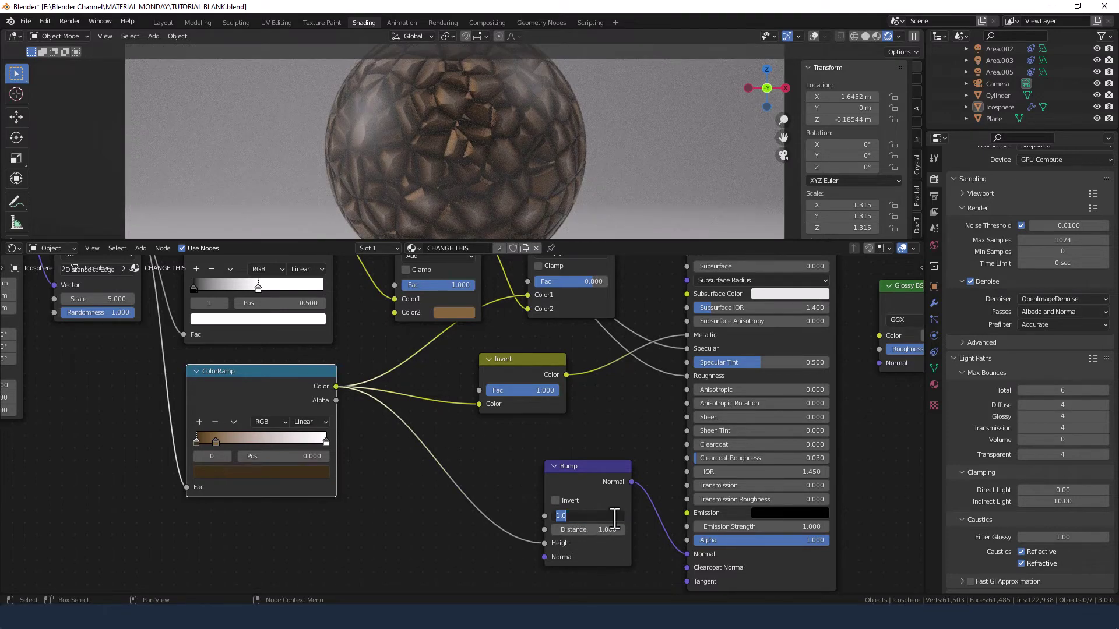
pyautogui.write('0.01')
pyautogui.press('Tab')
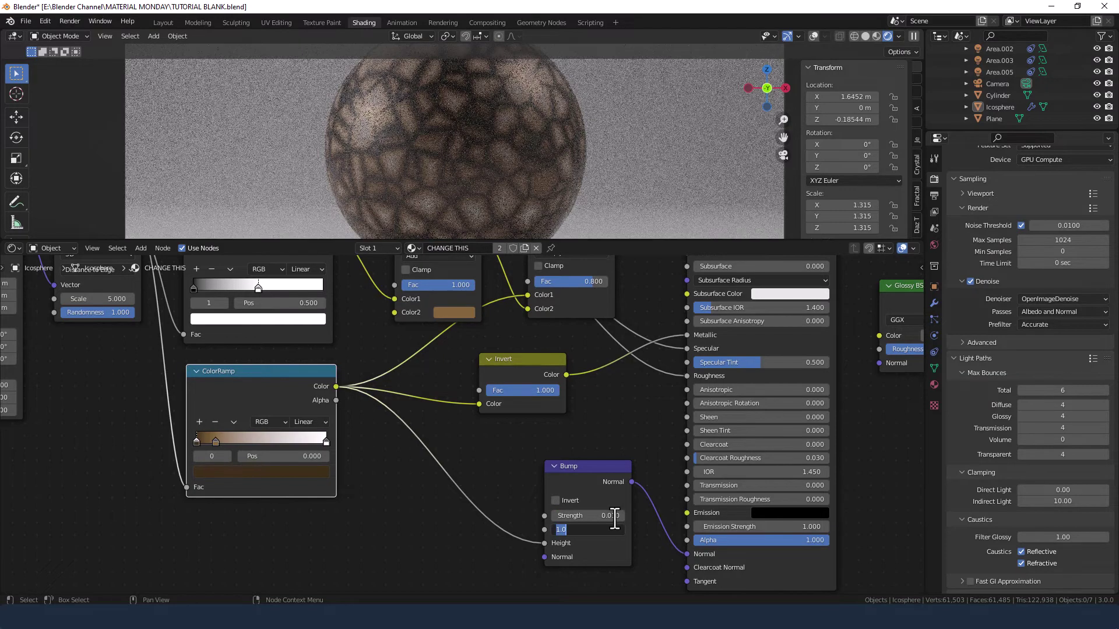
pyautogui.write('.0')
pyautogui.press('BackSpace')
pyautogui.press('BackSpace')
pyautogui.write('0.1')
pyautogui.press('Return')
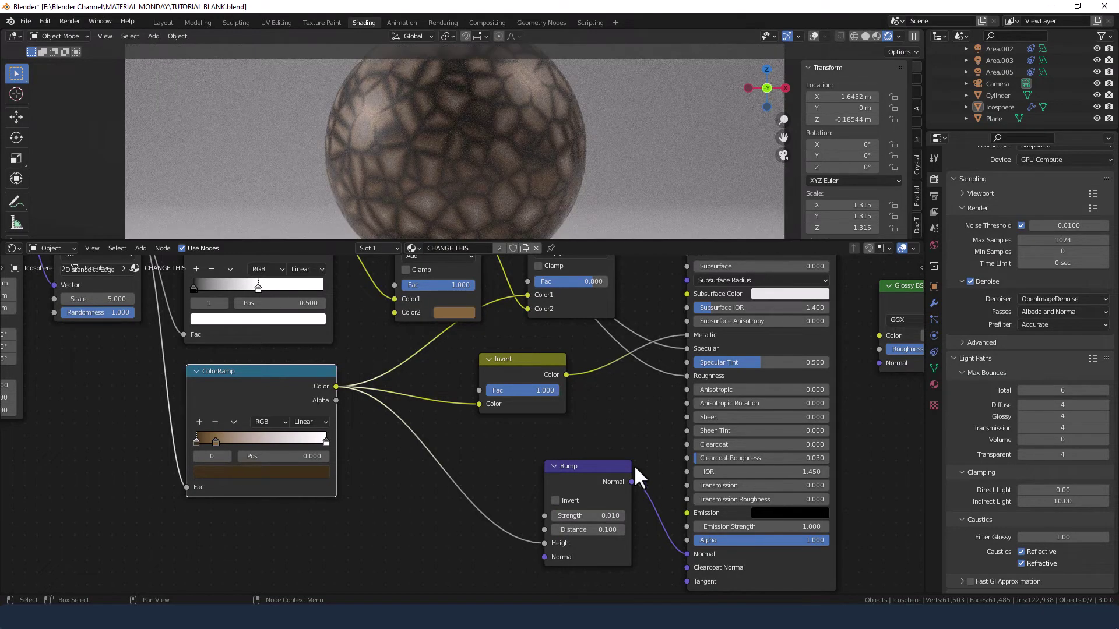
pyautogui.scroll(-3, 629, 408)
pyautogui.moveTo(586, 403); pyautogui.dragTo(599, 432, button='middle')
# - Feed Multiply colour and Bump normal into the Glossy BSDF and switch its distribution to Sharp
pyautogui.scroll(-1, 642, 432)
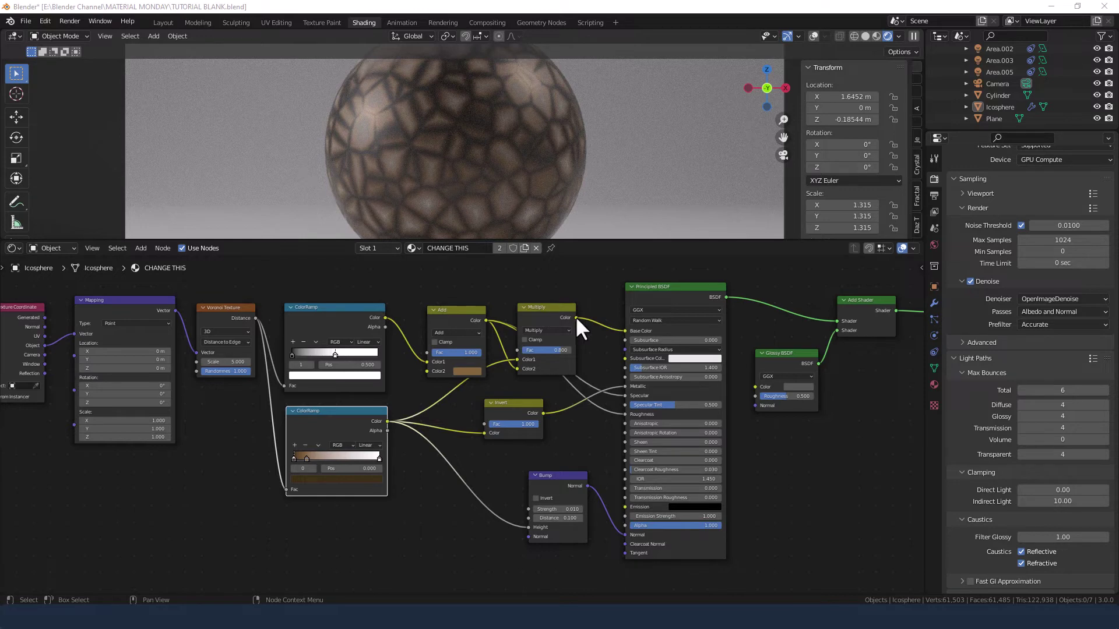
pyautogui.moveTo(575, 316); pyautogui.dragTo(752, 396)
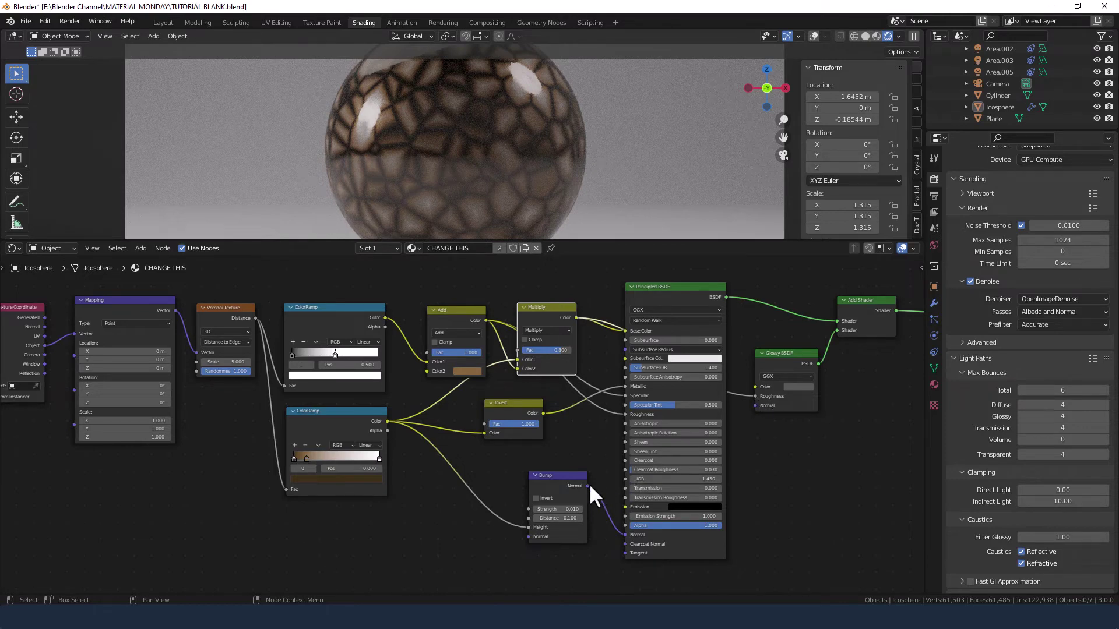
pyautogui.moveTo(587, 485); pyautogui.dragTo(751, 406)
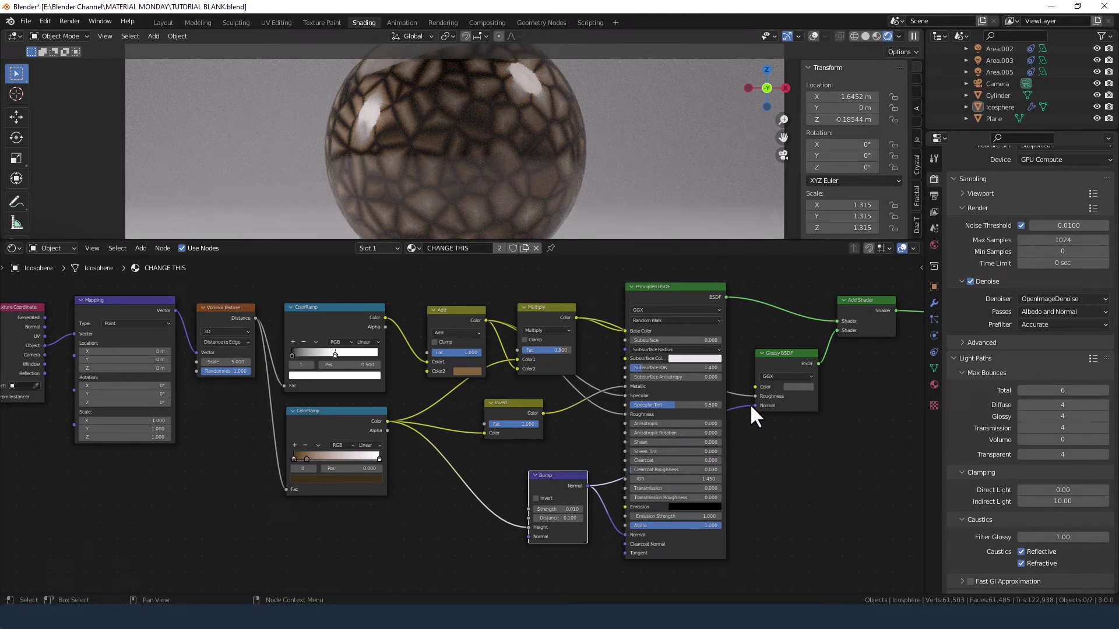
pyautogui.click(782, 376)
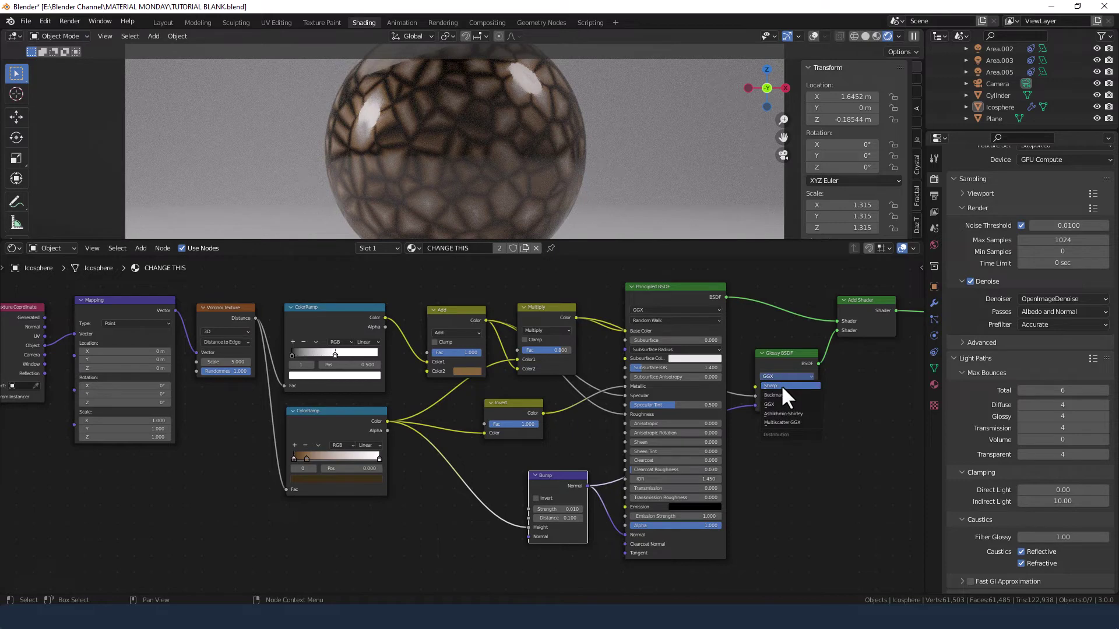
pyautogui.click(782, 386)
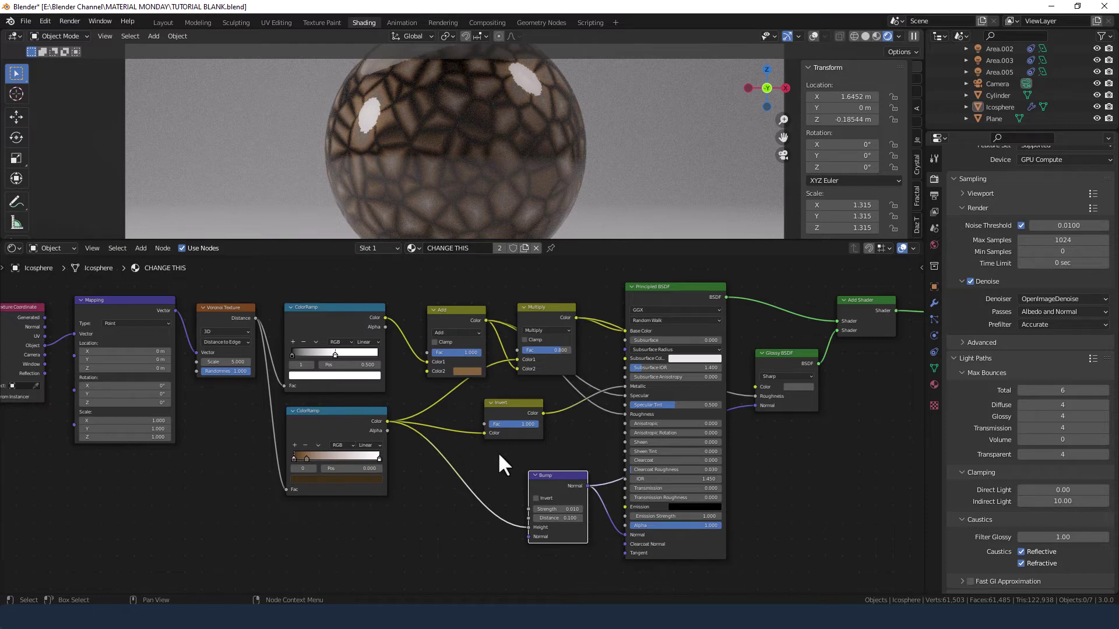
# - Move the second ColorRamp's right stop to position 0.65
pyautogui.moveTo(461, 467); pyautogui.dragTo(656, 461, button='middle')
pyautogui.scroll(1, 408, 431)
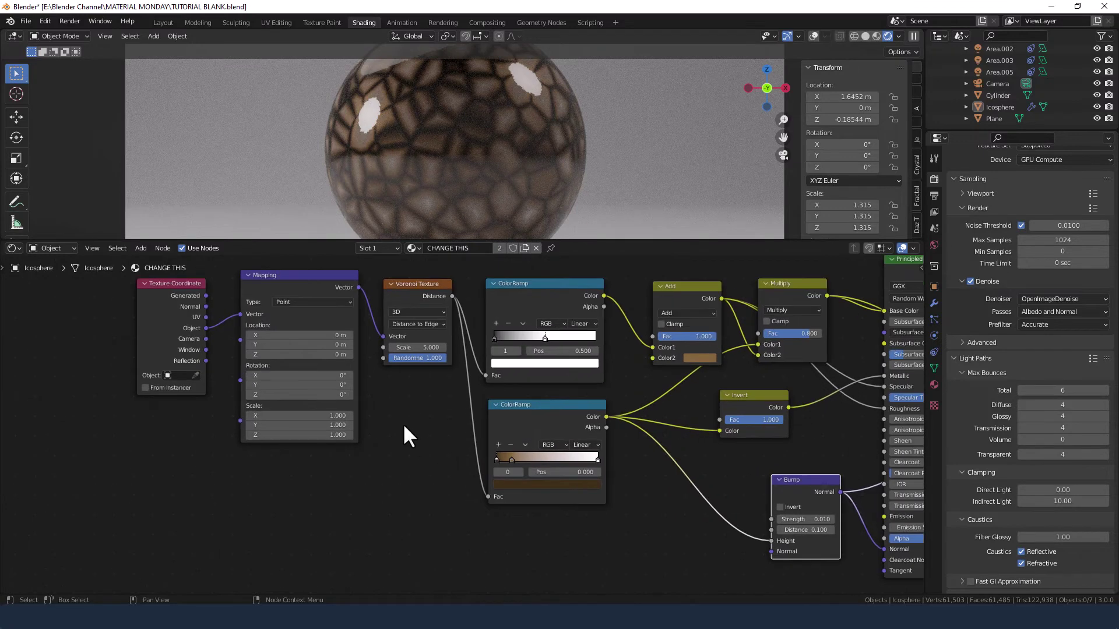
pyautogui.moveTo(408, 431); pyautogui.dragTo(512, 458, button='middle')
pyautogui.scroll(1, 492, 448)
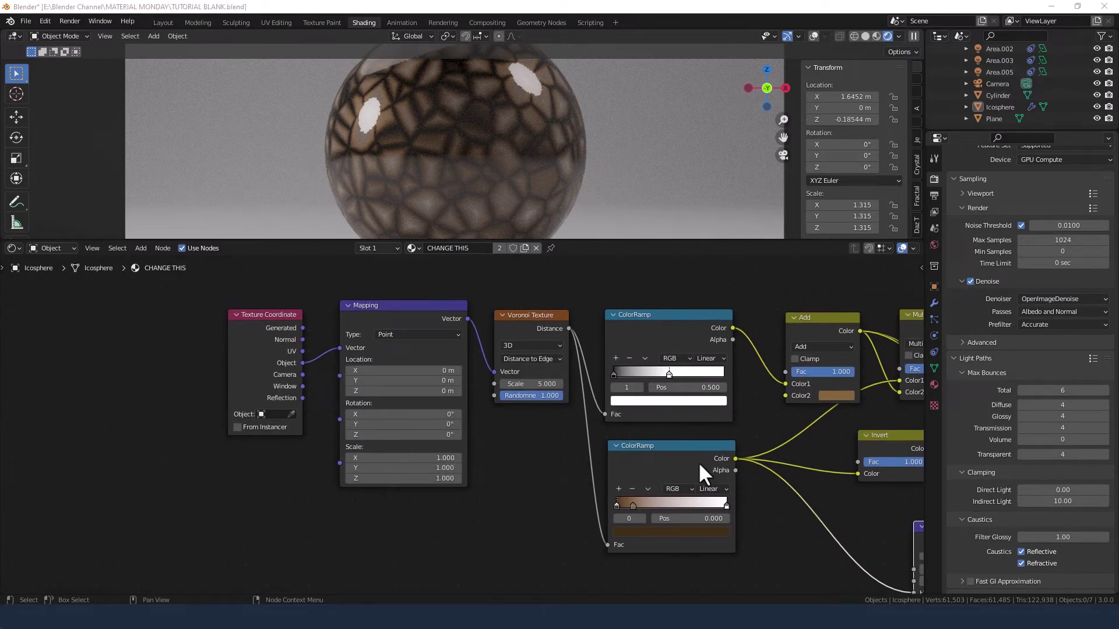
pyautogui.click(725, 505)
pyautogui.moveTo(725, 504); pyautogui.dragTo(688, 504)
pyautogui.doubleClick(680, 518)
pyautogui.press('BackSpace')
pyautogui.write('0.65')
pyautogui.press('Return')
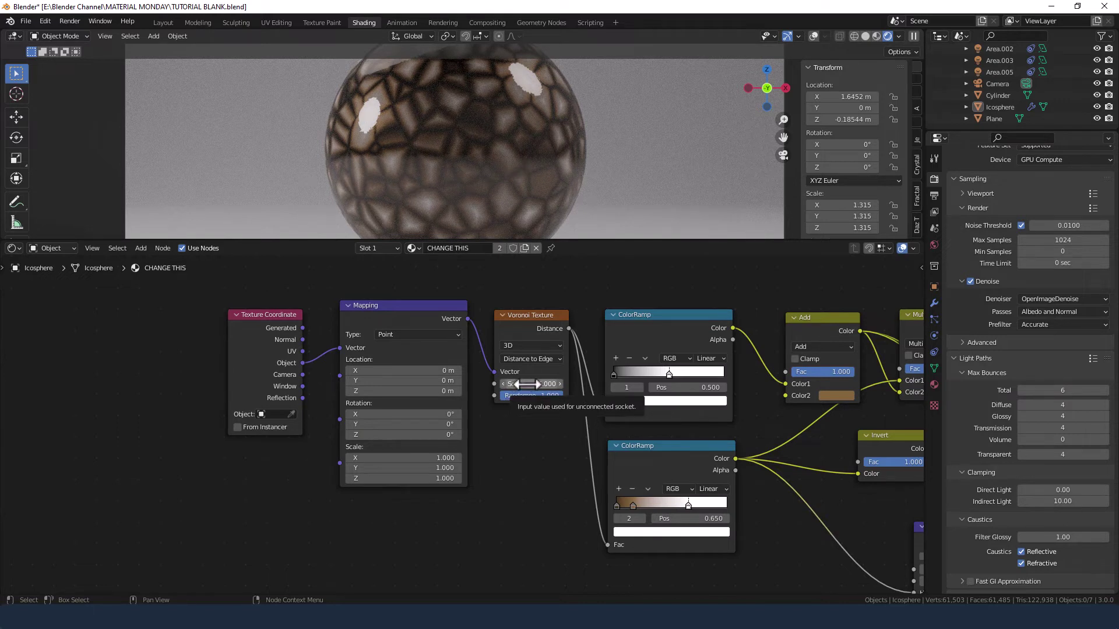
# - Set the Voronoi Texture scale to 2
pyautogui.click(527, 384)
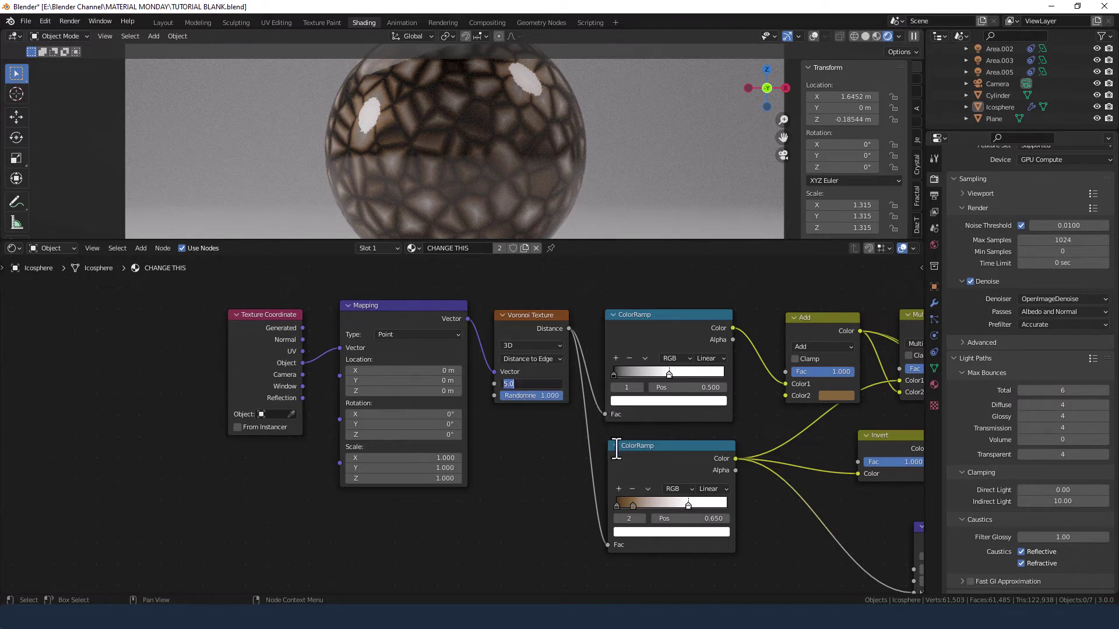
pyautogui.write('2')
pyautogui.press('Return')
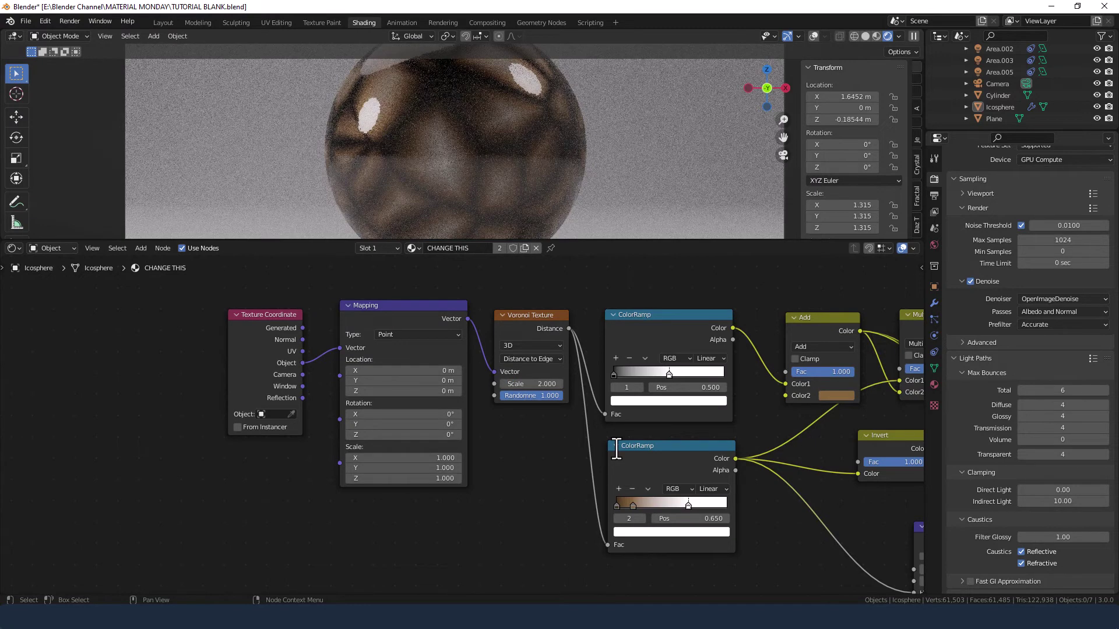
# - Set the Mapping node's Scale to X 50, Y 0.1, Z 0.1
pyautogui.click(420, 458)
pyautogui.write('50')
pyautogui.press('Return')
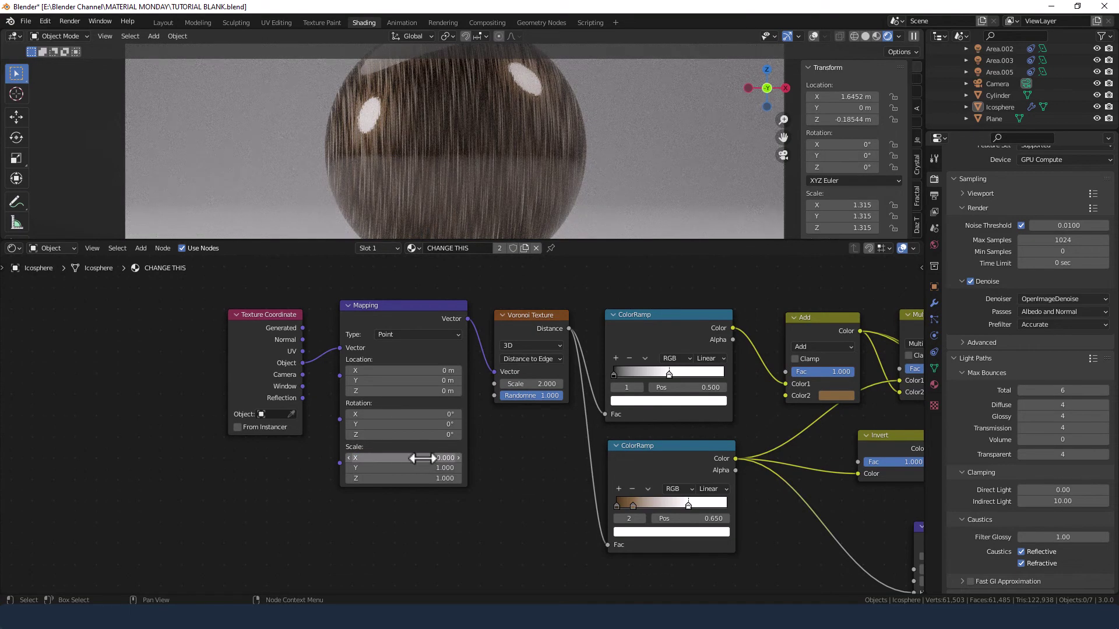
pyautogui.moveTo(402, 468); pyautogui.dragTo(402, 478)
pyautogui.write('.1')
pyautogui.press('Return')
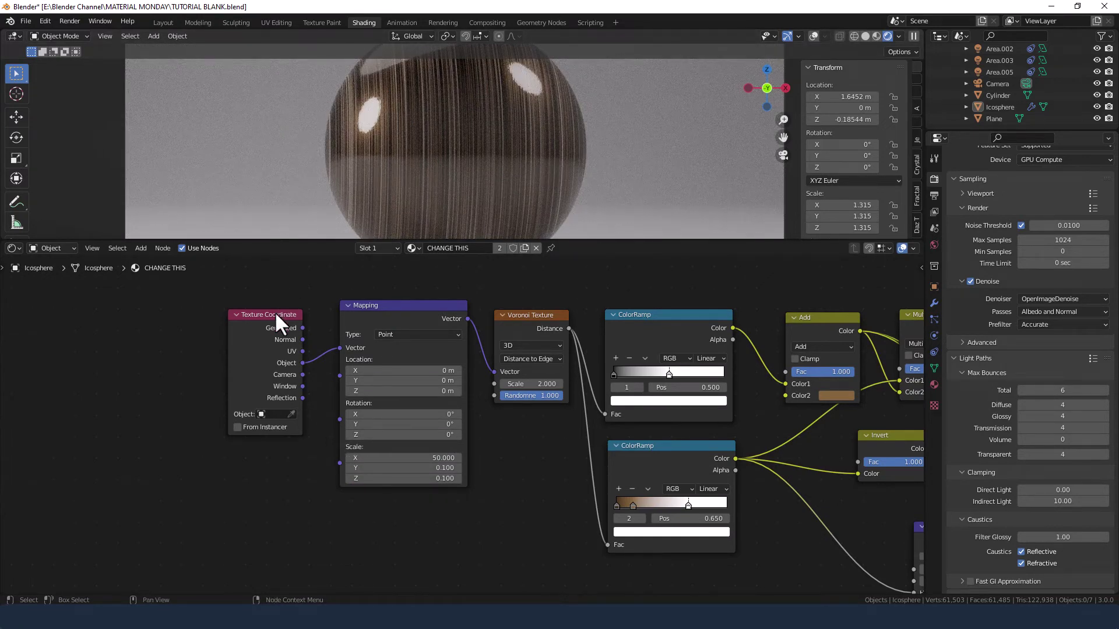
# - Insert a Noise Texture node between Texture Coordinate and Mapping
pyautogui.moveTo(276, 315); pyautogui.dragTo(99, 315)
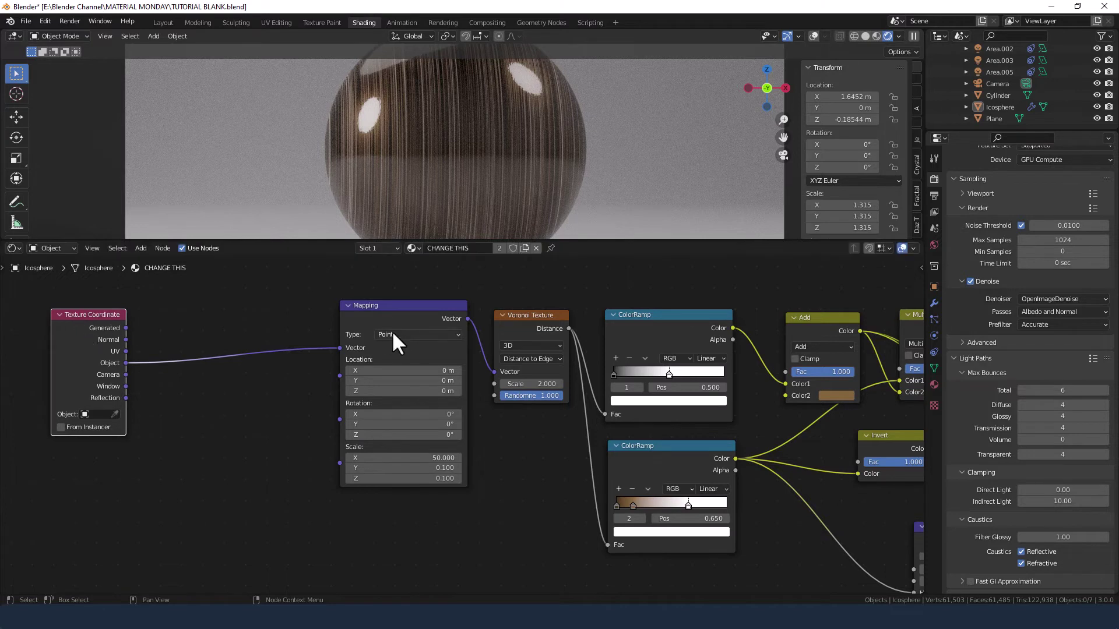
pyautogui.hotkey('shift', 'a')
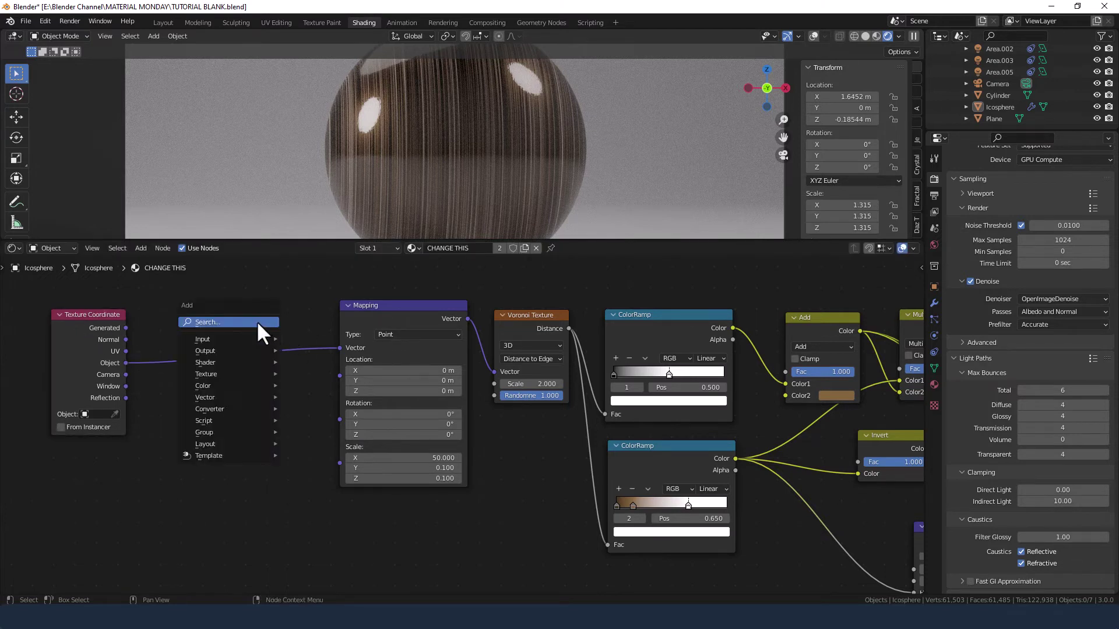
pyautogui.click(256, 321)
pyautogui.write('NOI')
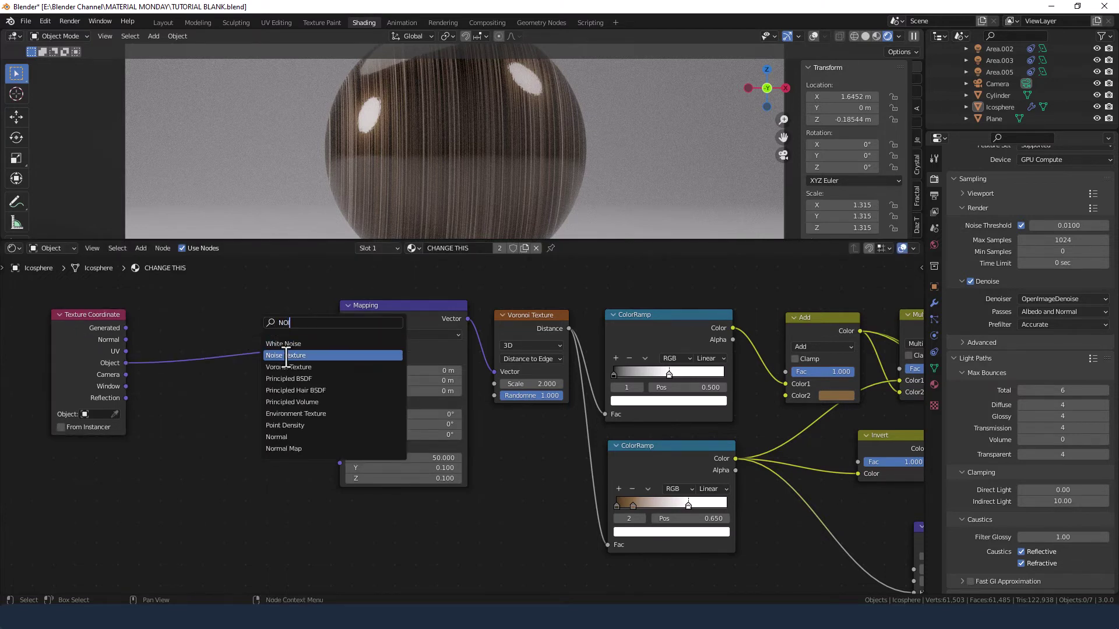
pyautogui.click(286, 356)
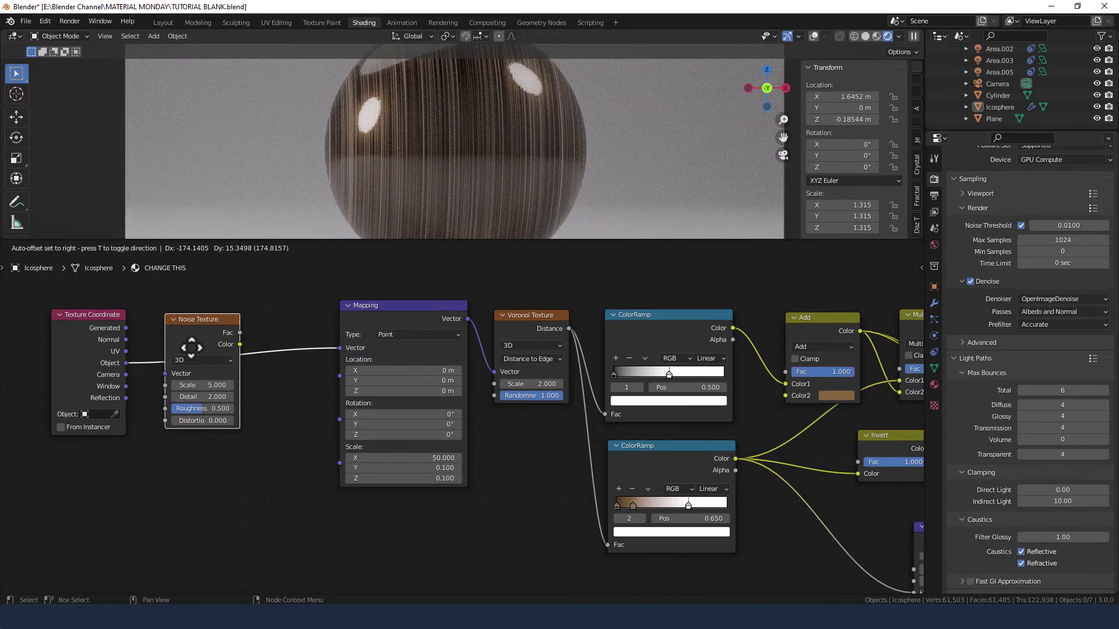
pyautogui.click(191, 348)
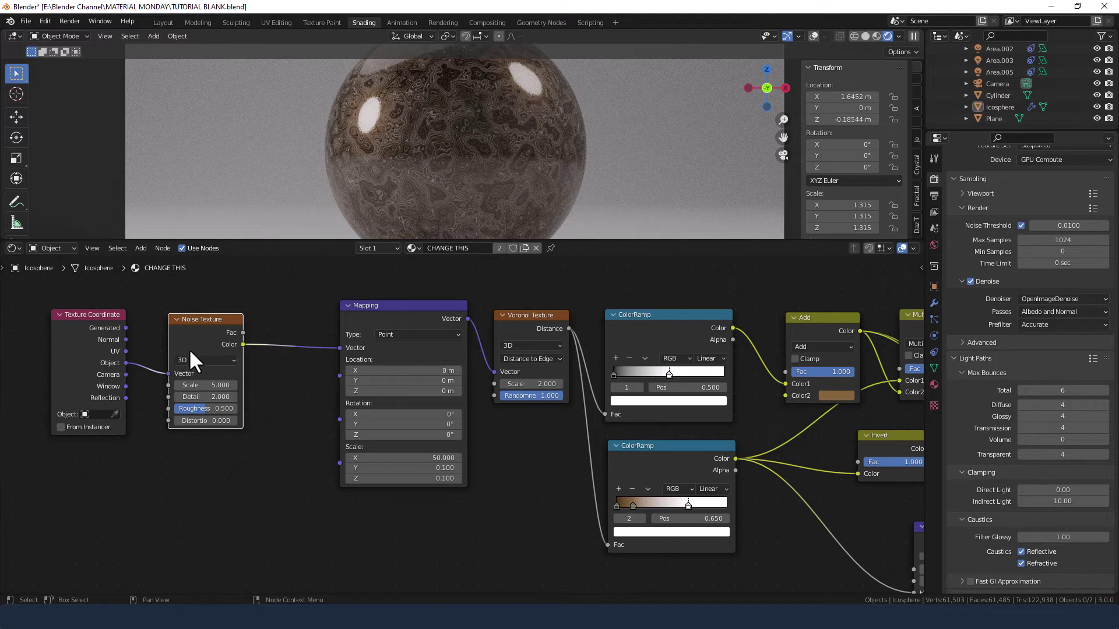
# - Add a MixRGB node between Noise and Mapping with factor 0.1
pyautogui.click(294, 379)
pyautogui.hotkey('shift', 'a')
pyautogui.click(280, 381)
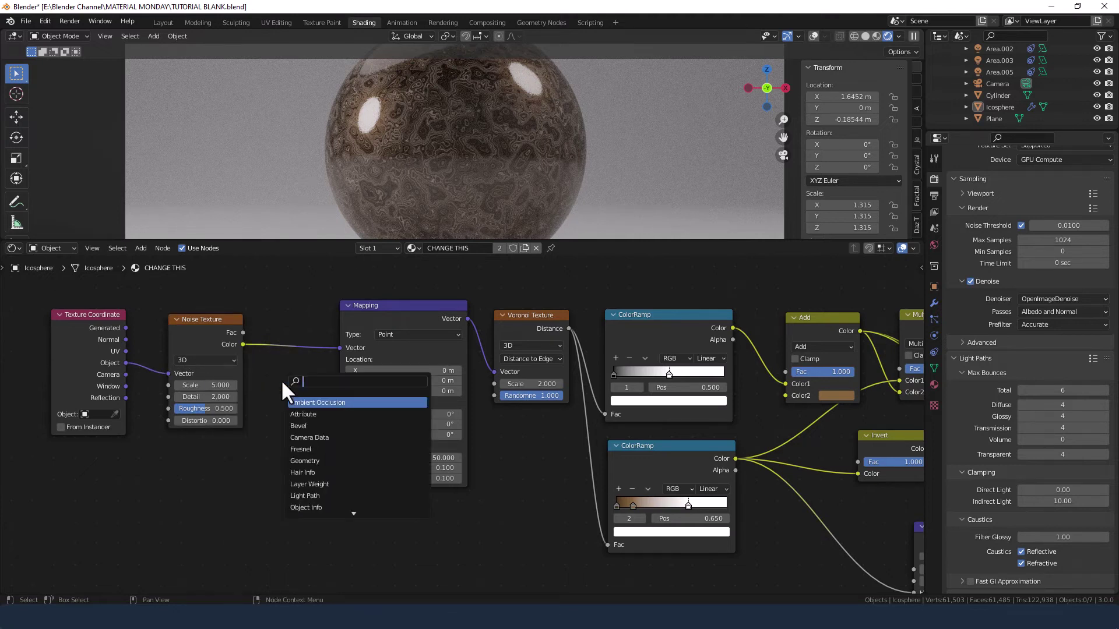
pyautogui.write('MI')
pyautogui.click(306, 402)
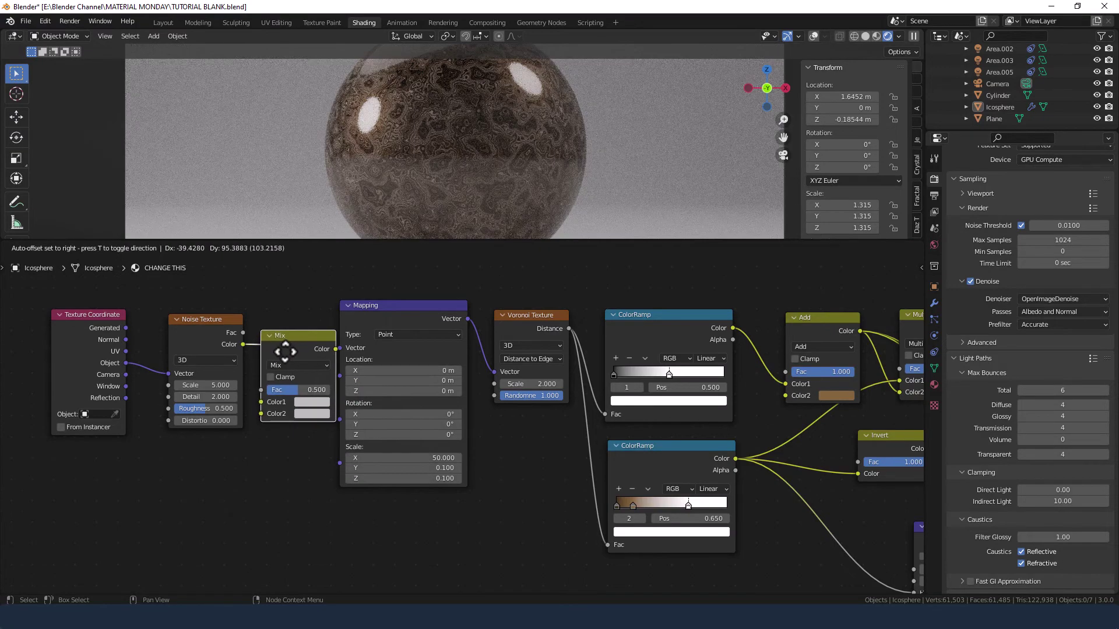
pyautogui.click(293, 394)
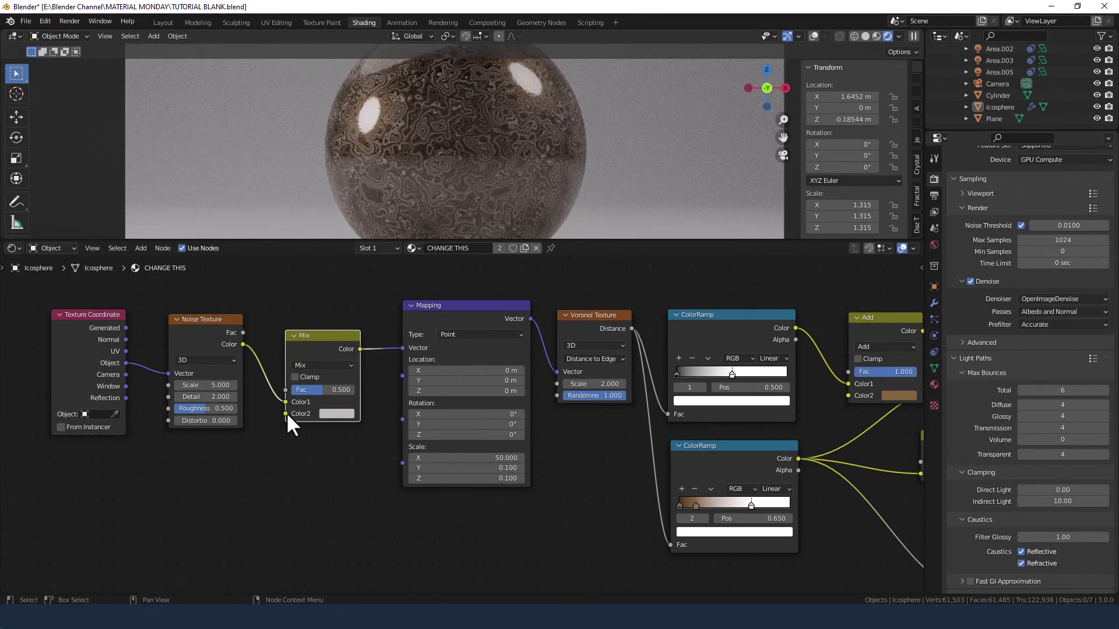
pyautogui.click(319, 388)
pyautogui.write('0.1')
pyautogui.press('Return')
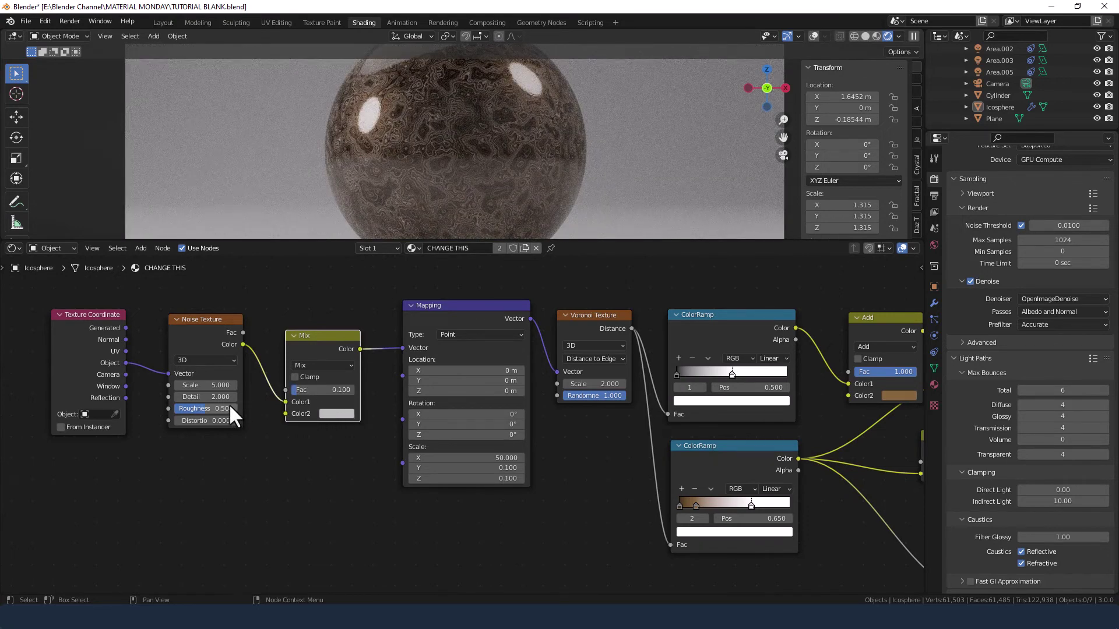
# - Connect the Texture Coordinate's Object output into the Mix node's Color2
pyautogui.click(126, 367)
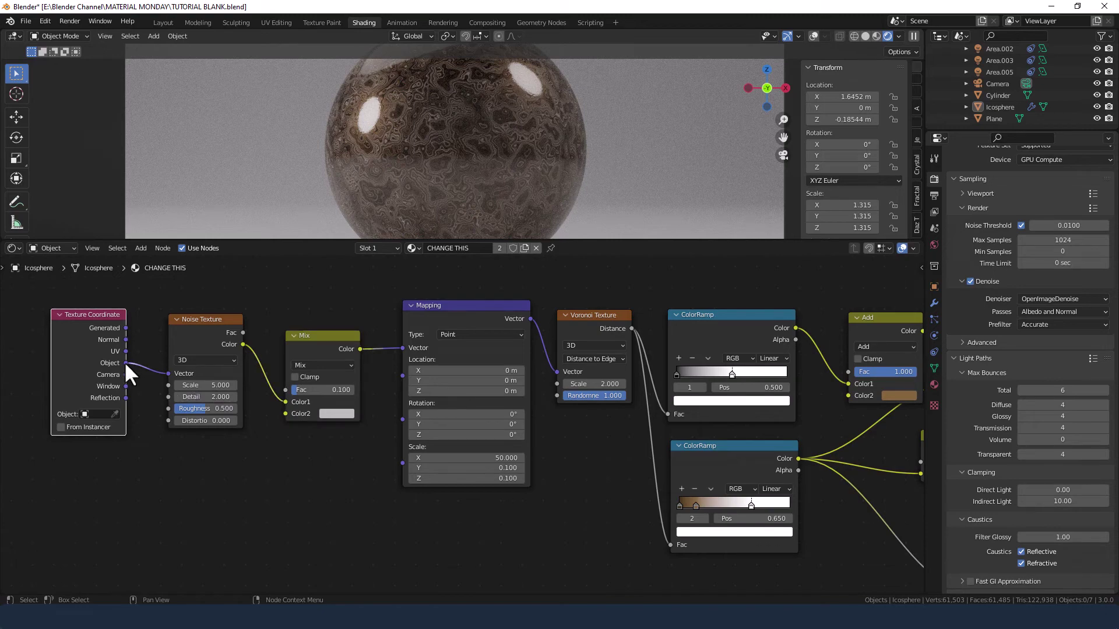
pyautogui.moveTo(126, 363); pyautogui.dragTo(282, 415)
pyautogui.moveTo(314, 330); pyautogui.dragTo(309, 317)
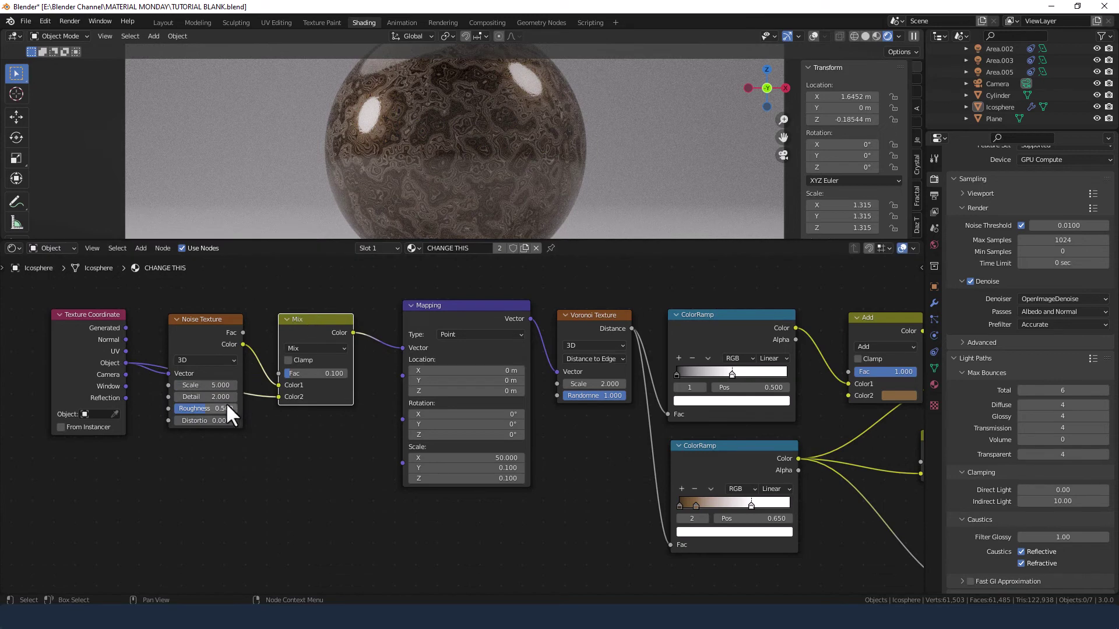
pyautogui.moveTo(269, 406); pyautogui.dragTo(330, 407, button='middle')
# - Set the Noise Texture to Scale 2.1, Detail 5, Roughness 0 and Distortion 0
pyautogui.click(282, 388)
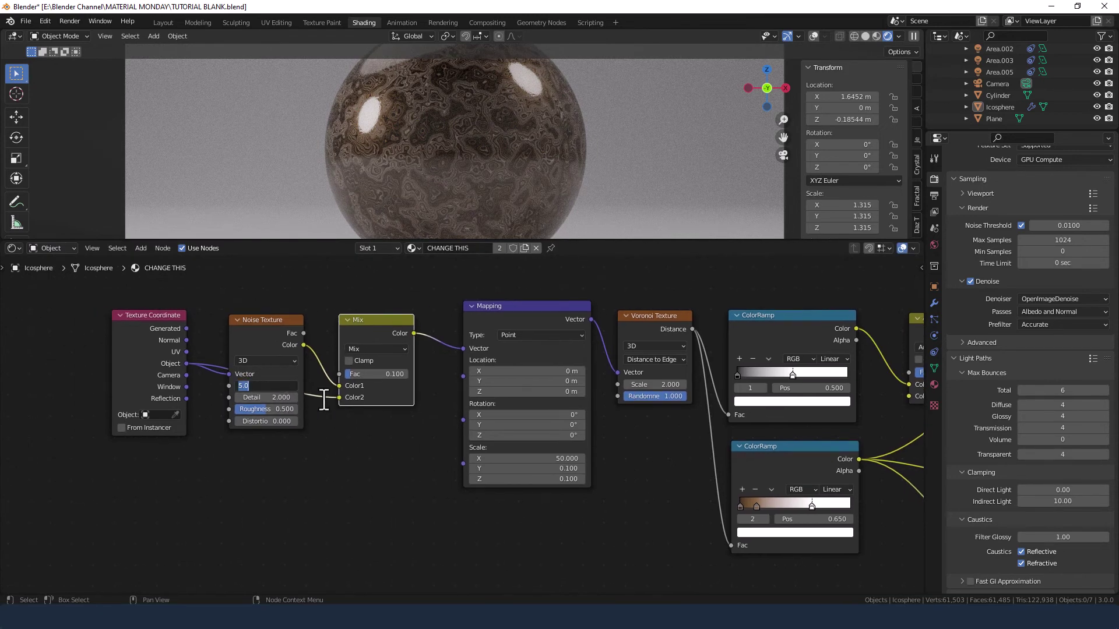
pyautogui.write('2.1')
pyautogui.press('Tab')
pyautogui.write('5')
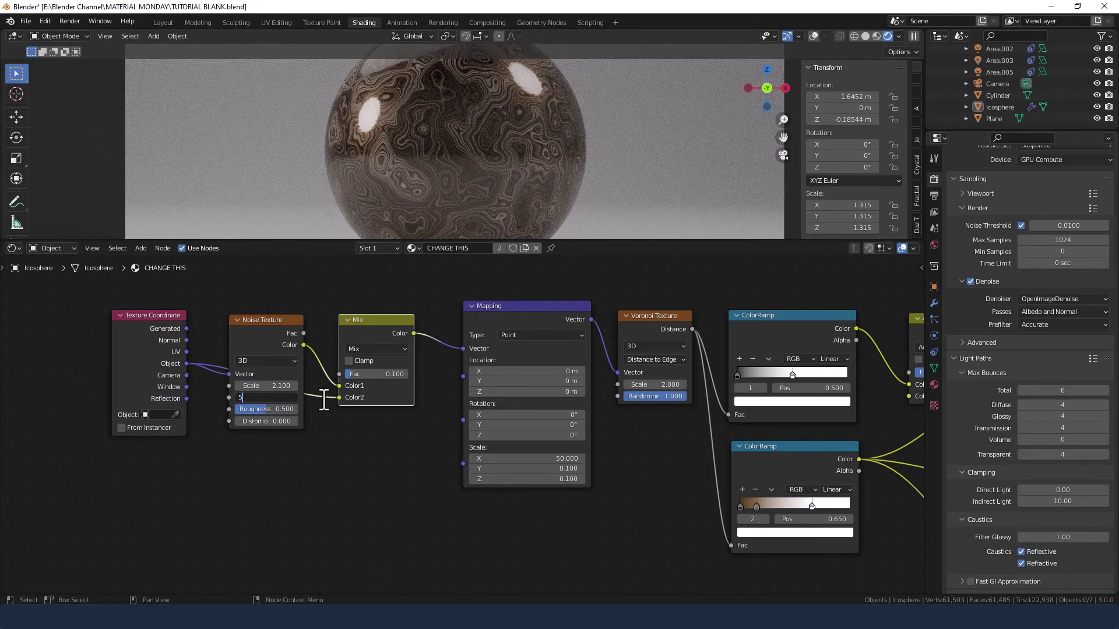
pyautogui.press('Tab')
pyautogui.write('0')
pyautogui.press('Tab')
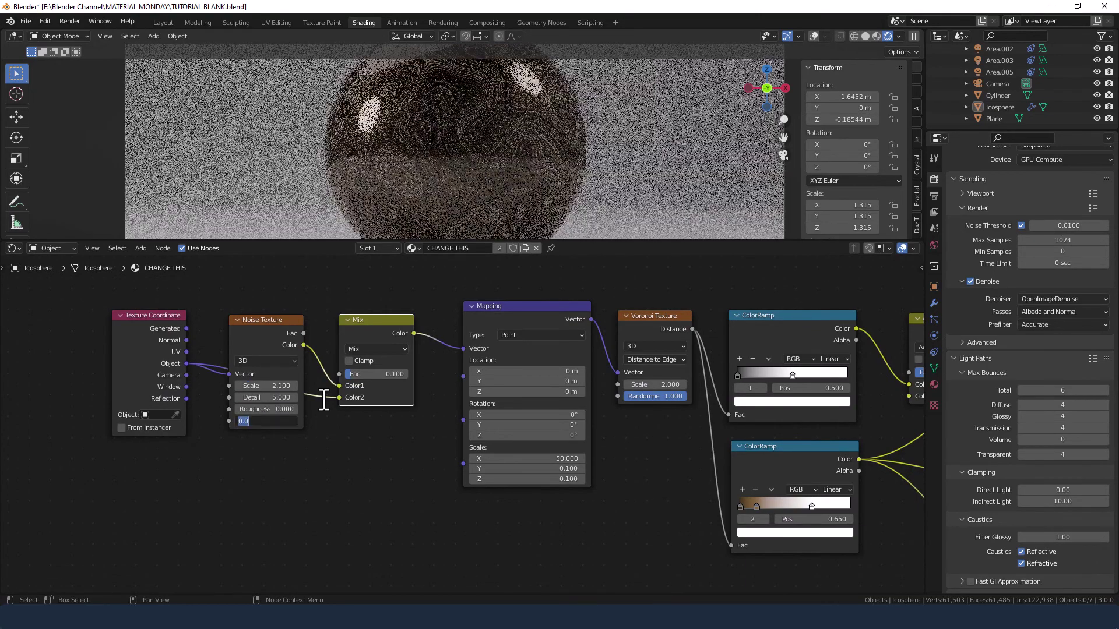
pyautogui.write('0')
pyautogui.press('Return')
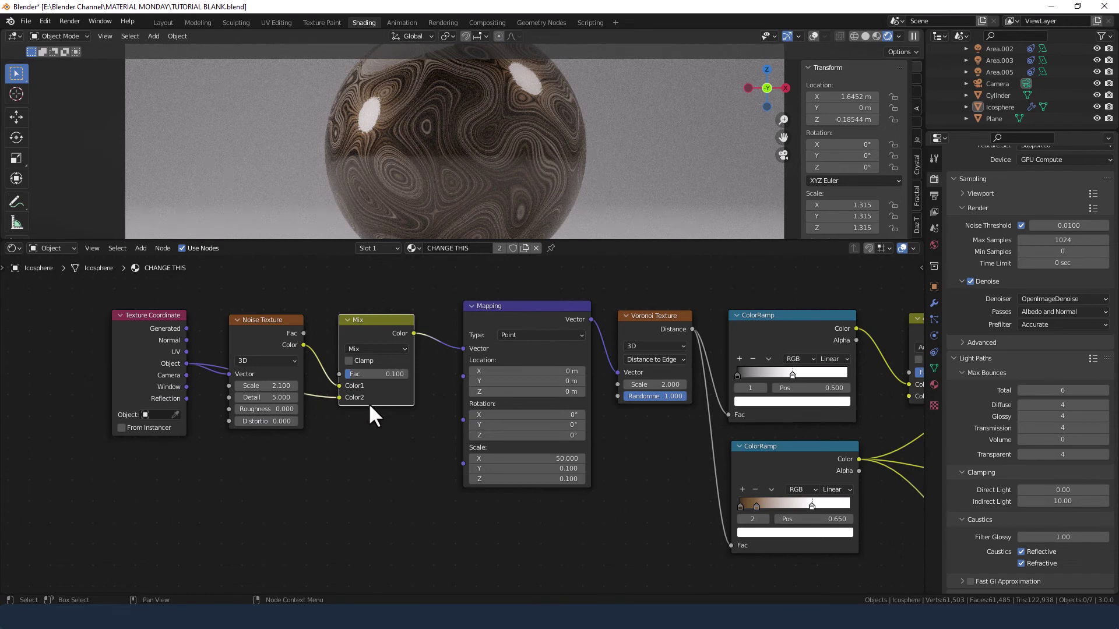
pyautogui.scroll(-3, 369, 404)
pyautogui.moveTo(382, 452); pyautogui.dragTo(257, 448, button='middle')
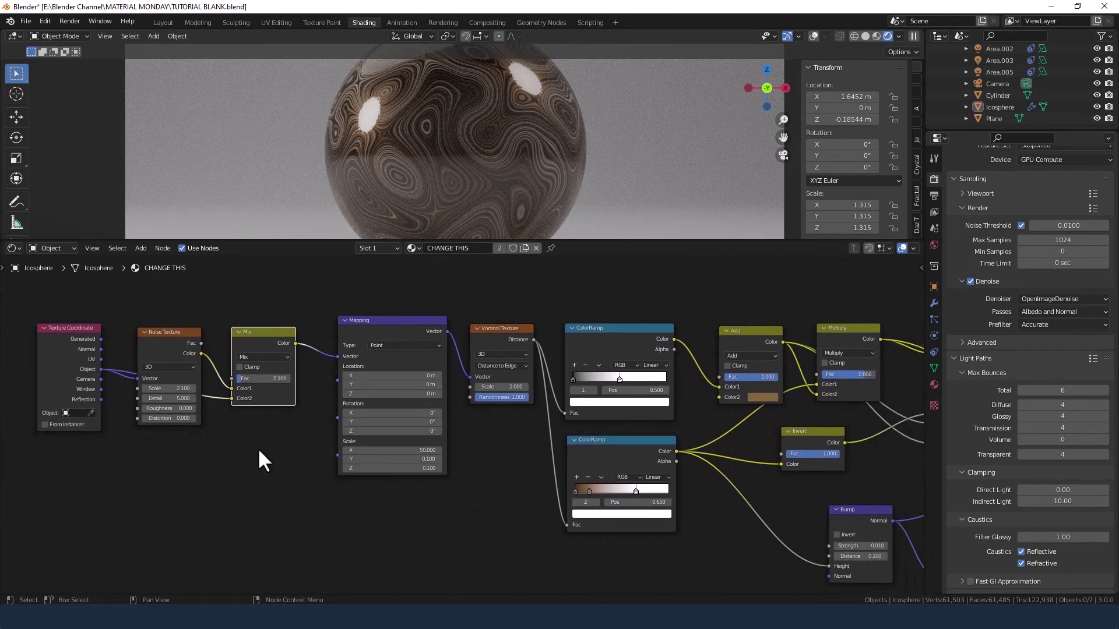
pyautogui.scroll(-1, 382, 481)
pyautogui.moveTo(382, 481); pyautogui.dragTo(351, 478, button='middle')
pyautogui.scroll(-1, 334, 486)
# - Change the Sampling panel's Denoiser from OpenImageDenoise to OptiX
pyautogui.scroll(-1, 305, 487)
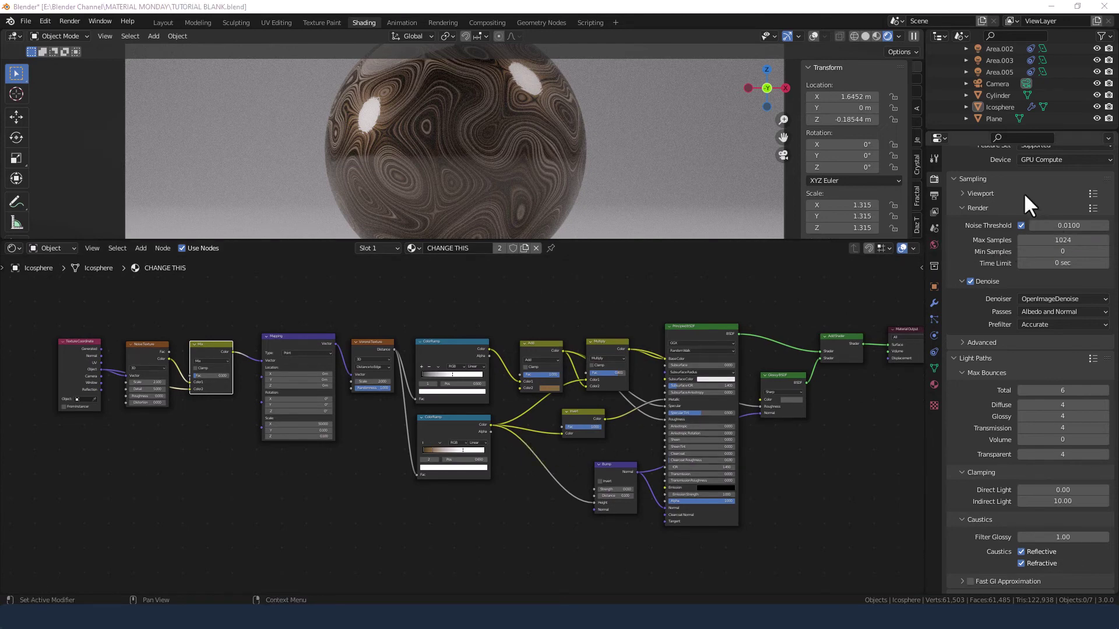
pyautogui.scroll(2, 1025, 174)
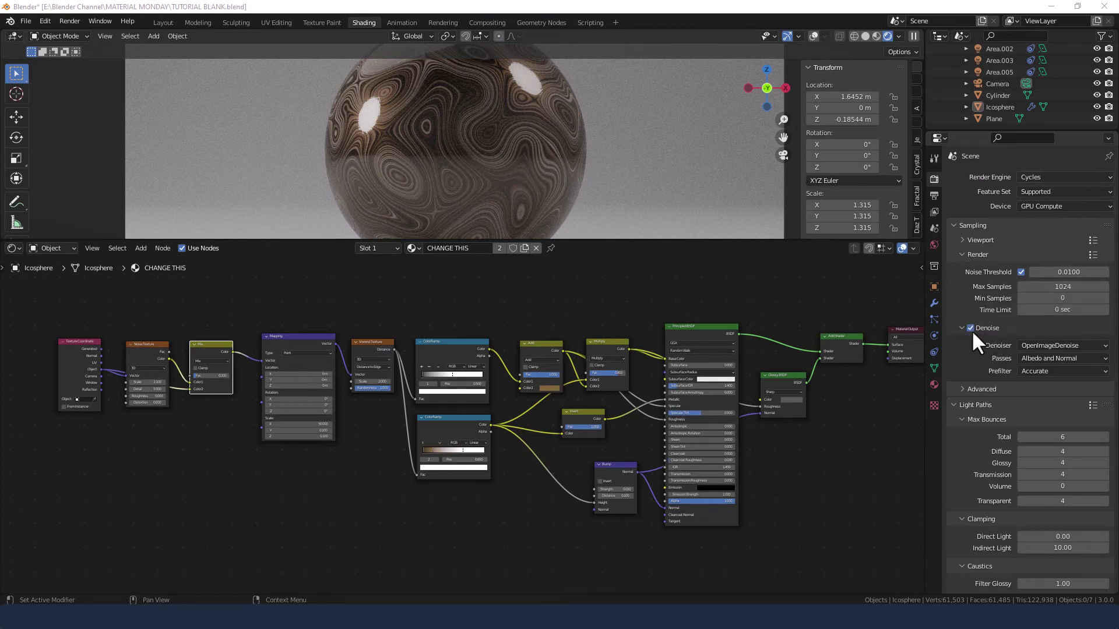
pyautogui.click(1060, 347)
pyautogui.click(1059, 354)
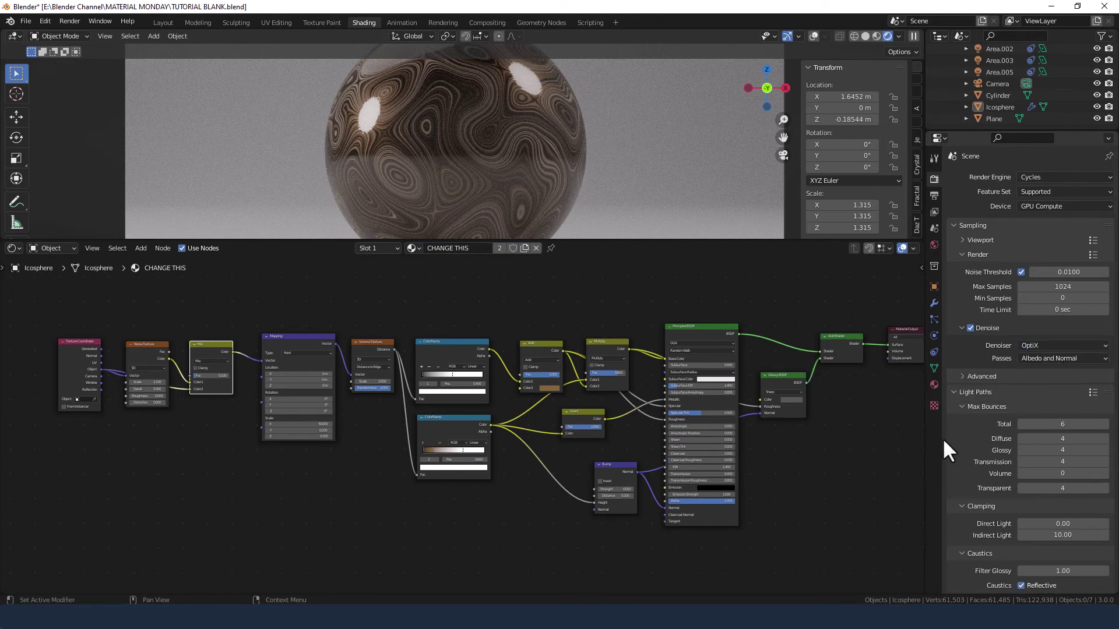
# - Use the Render menu to render the swirled glossy wood sphere in Cycles
pyautogui.click(66, 20)
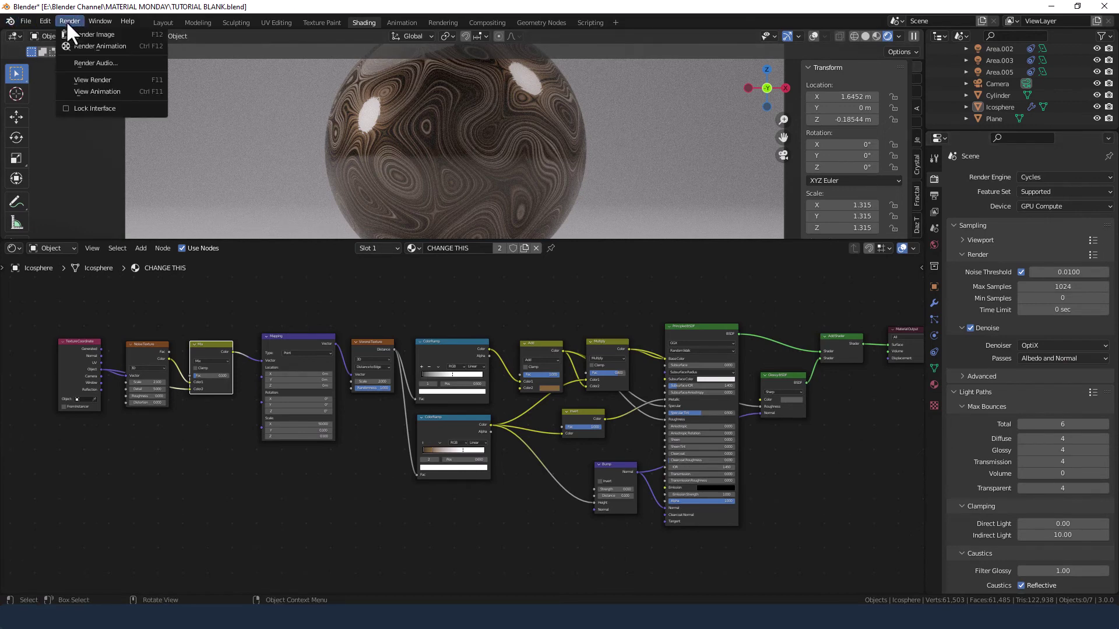